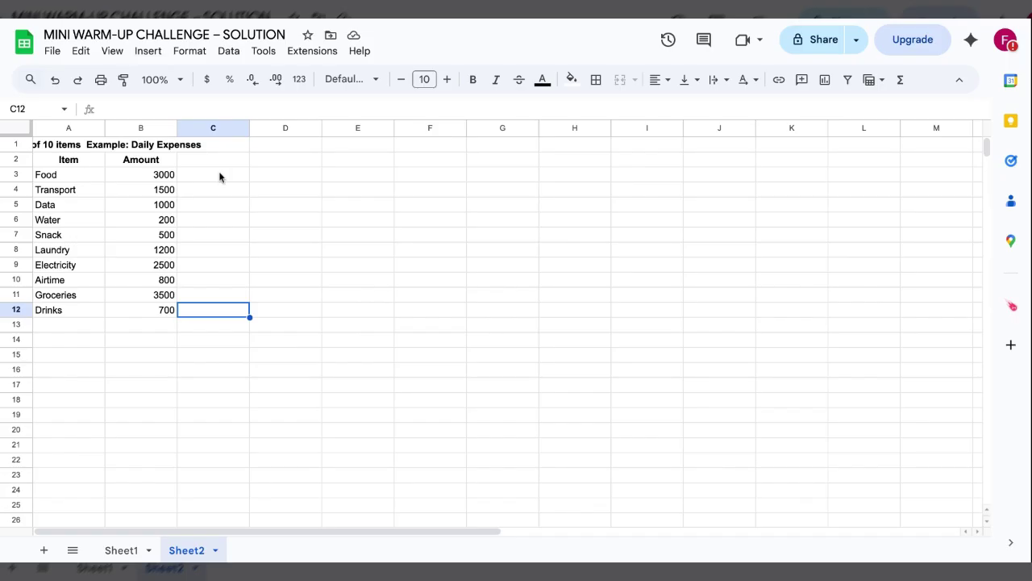
# - Enter the label SUM in cell A15 below the daily expenses table
pyautogui.click(38, 150)
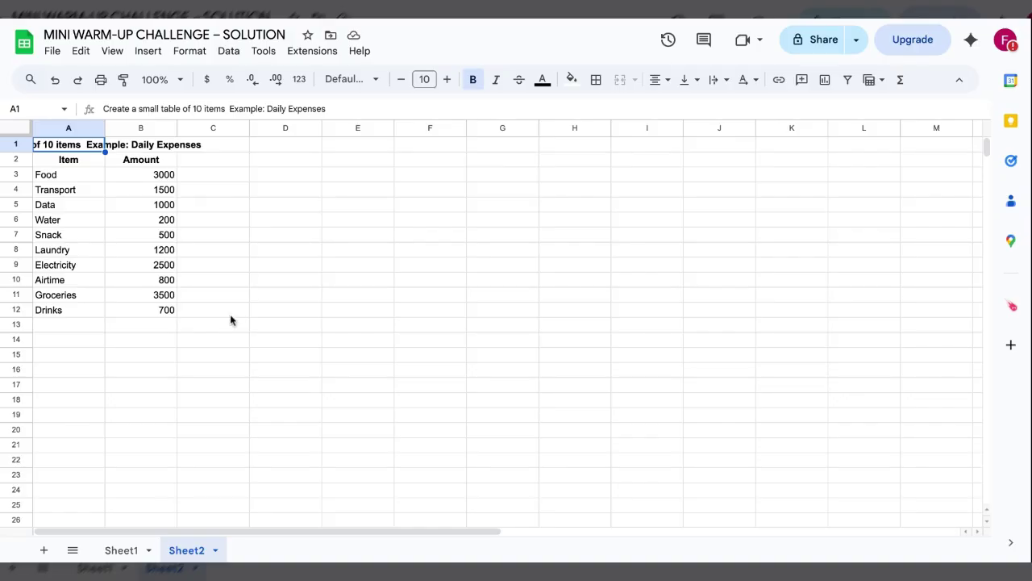
pyautogui.click(127, 361)
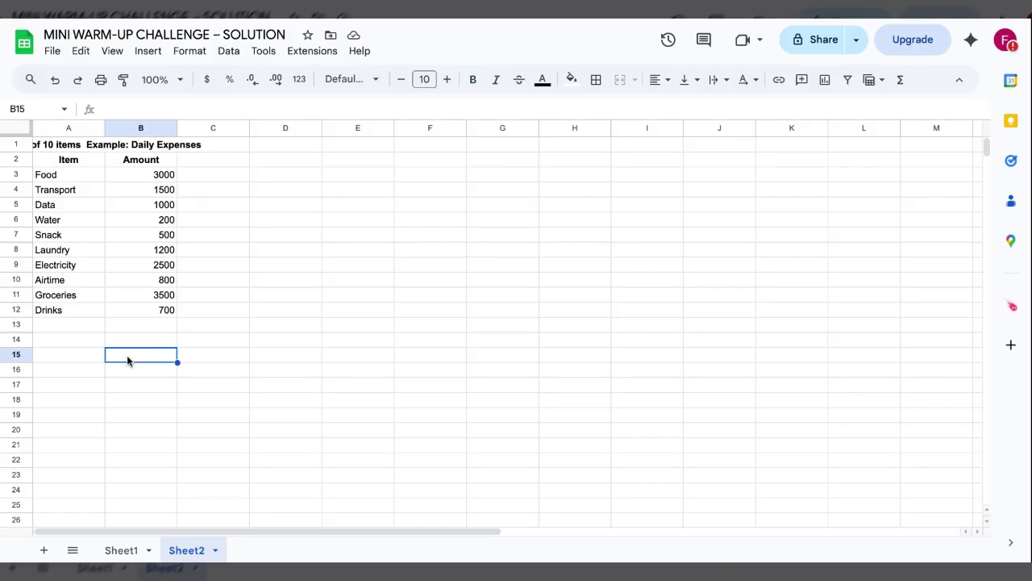
pyautogui.click(91, 362)
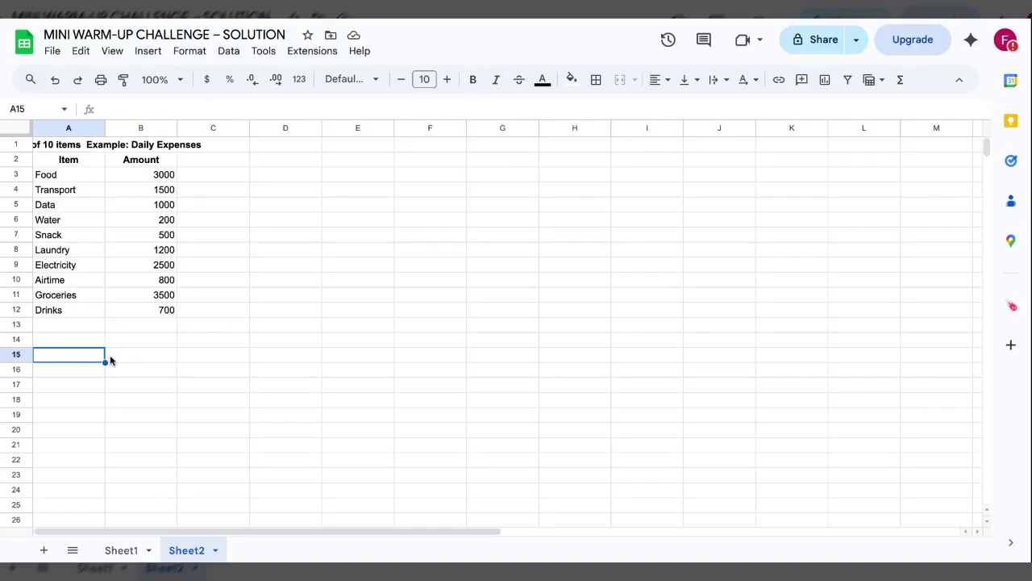
pyautogui.write('S')
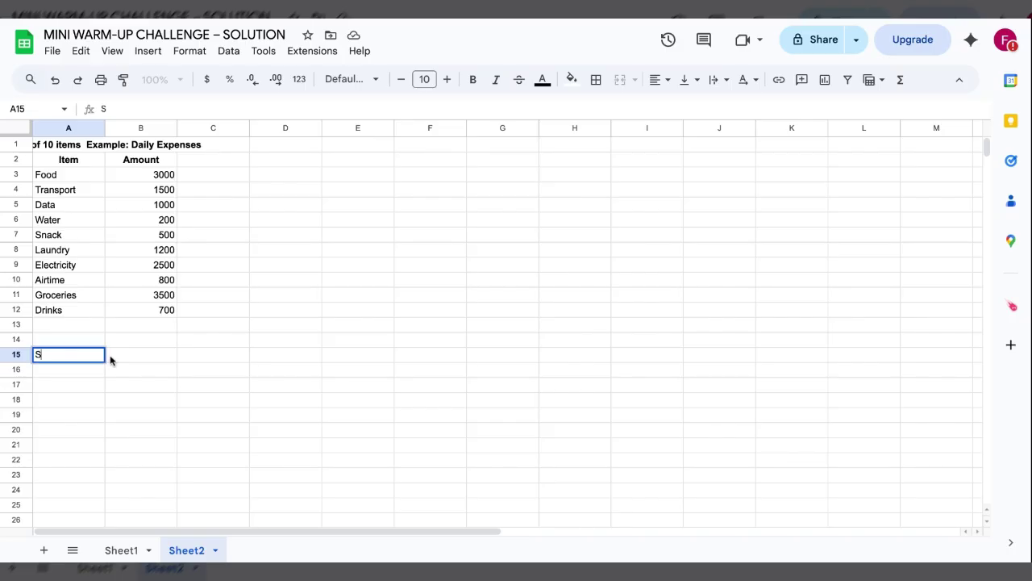
pyautogui.write('UM')
pyautogui.click(150, 356)
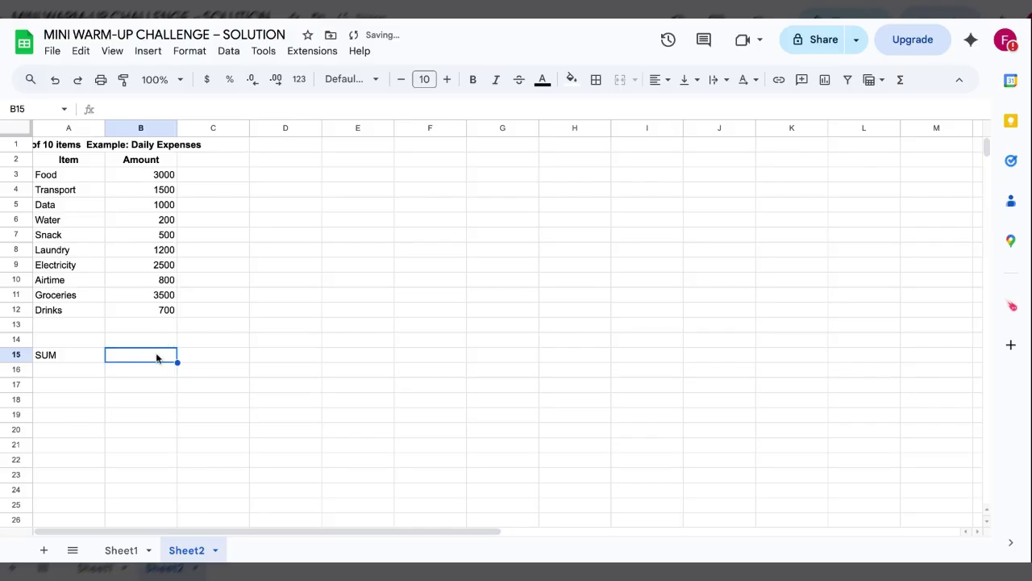
# - Go through the expense values in the Amount column from Food in B3 down to Drinks in B12
pyautogui.click(154, 342)
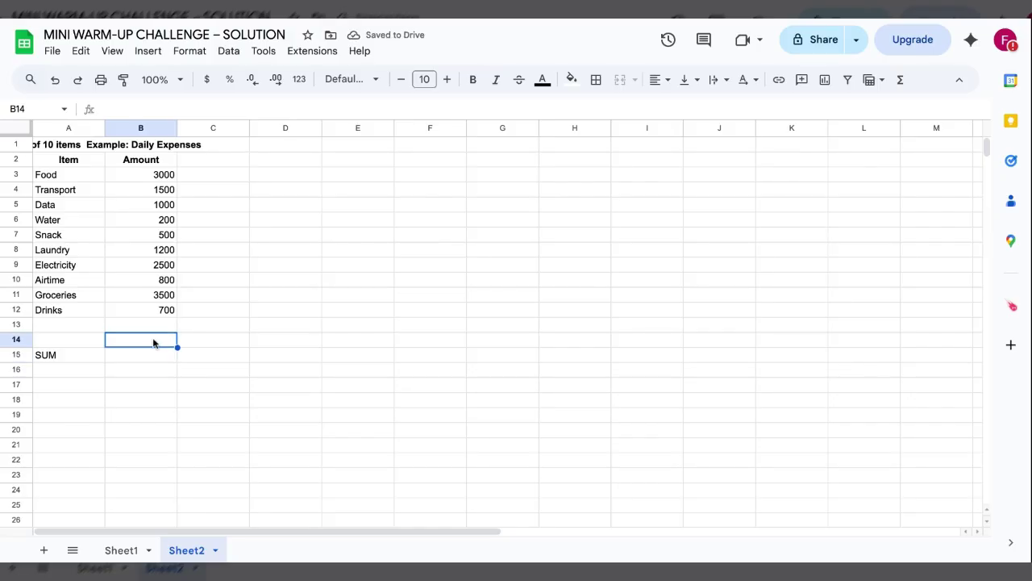
pyautogui.click(136, 177)
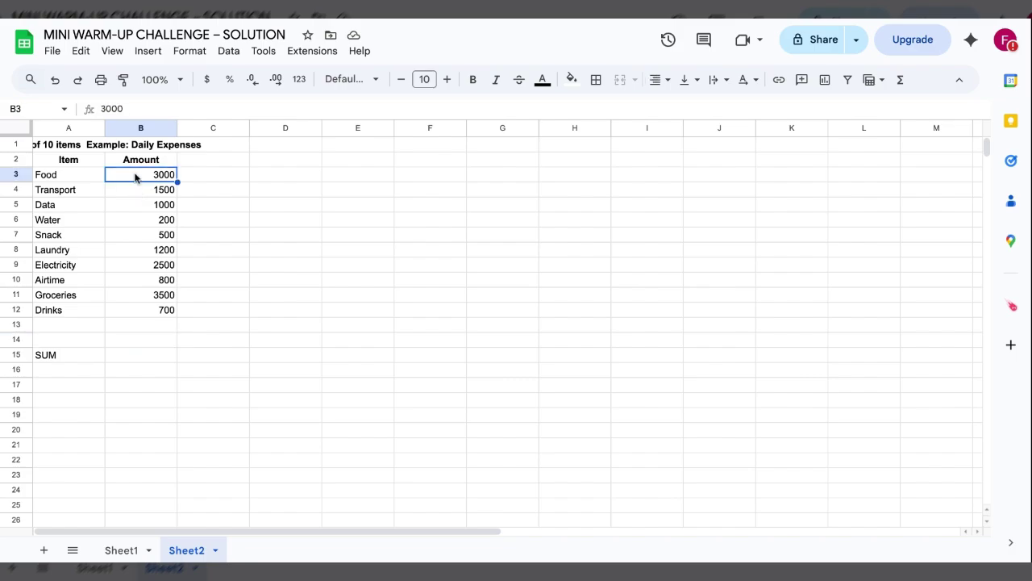
pyautogui.press('Down')
pyautogui.press('Down')
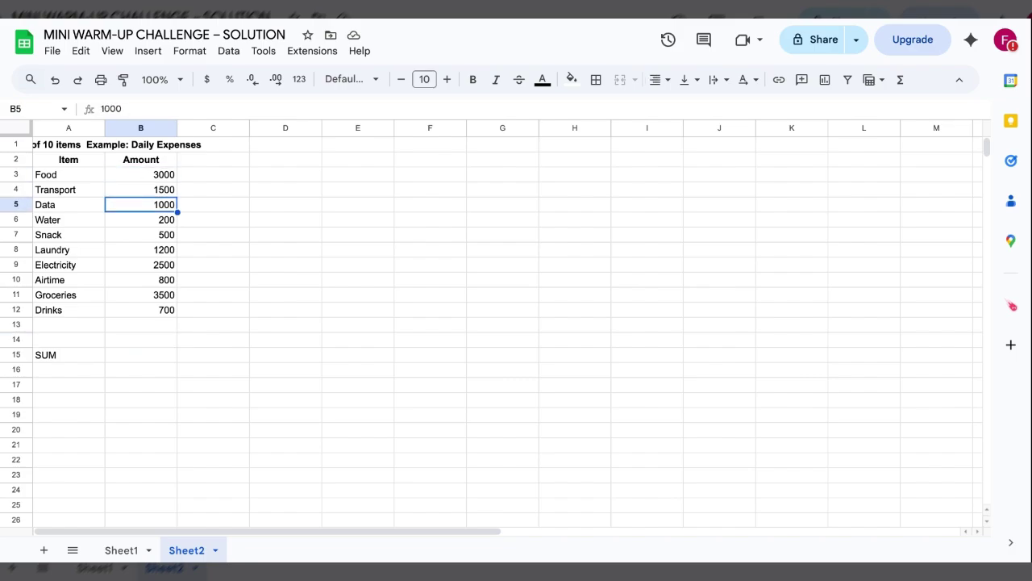
pyautogui.press('Down')
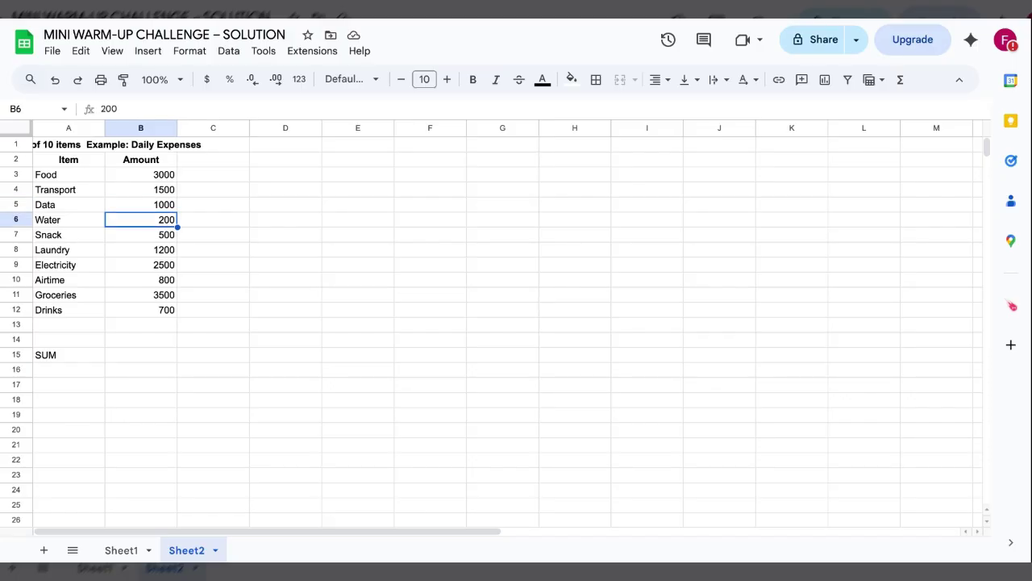
pyautogui.press('Down')
pyautogui.click(141, 279)
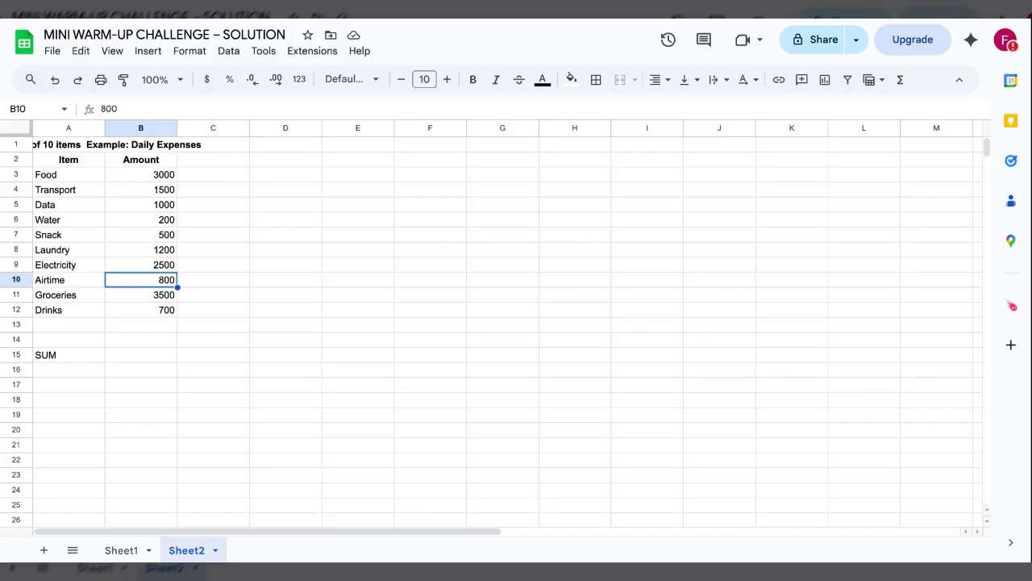
pyautogui.click(141, 295)
pyautogui.click(140, 310)
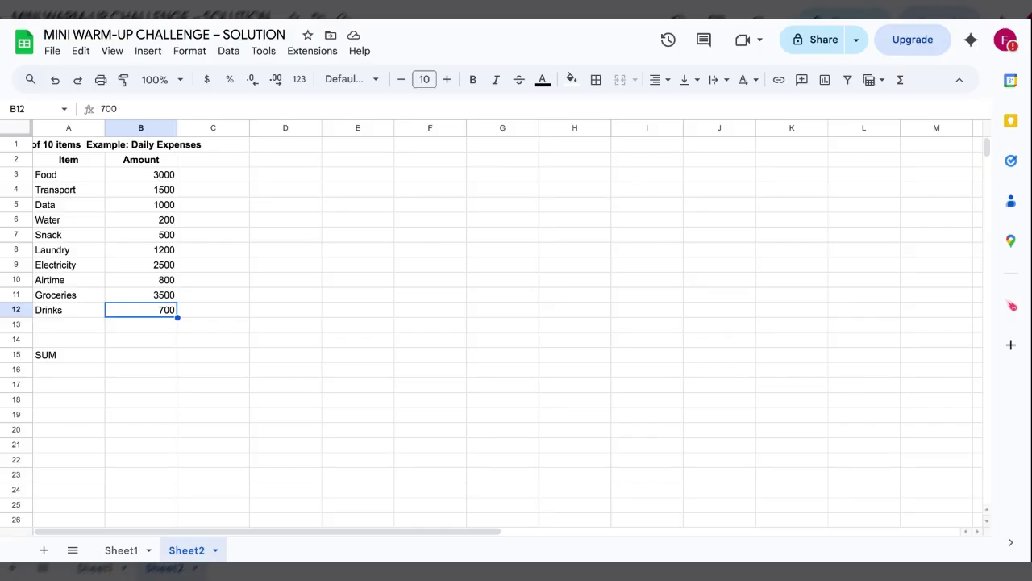
# - Insert a SUM function in B15 that adds all expense amounts in the range B3:B12
pyautogui.click(140, 355)
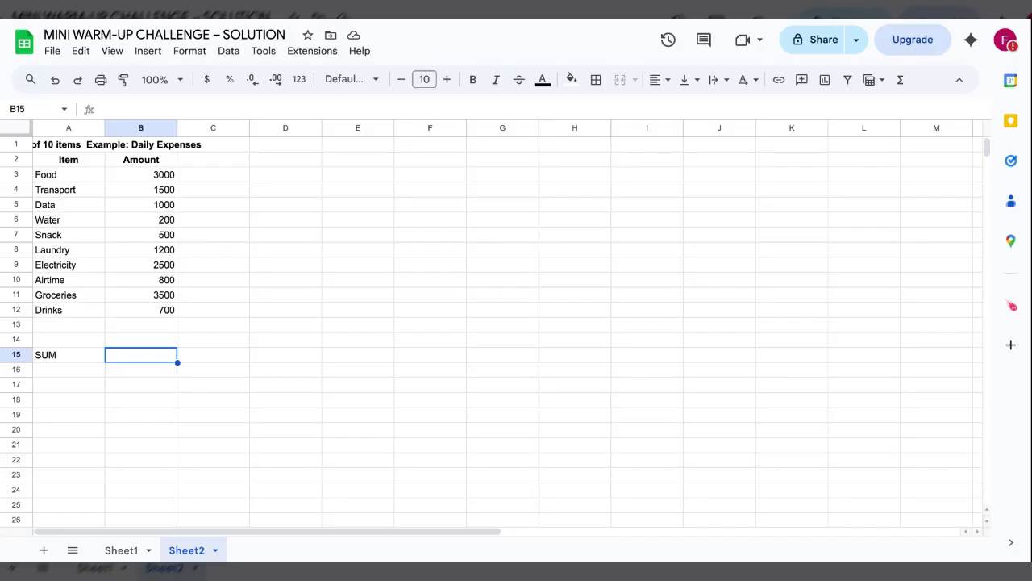
pyautogui.click(903, 80)
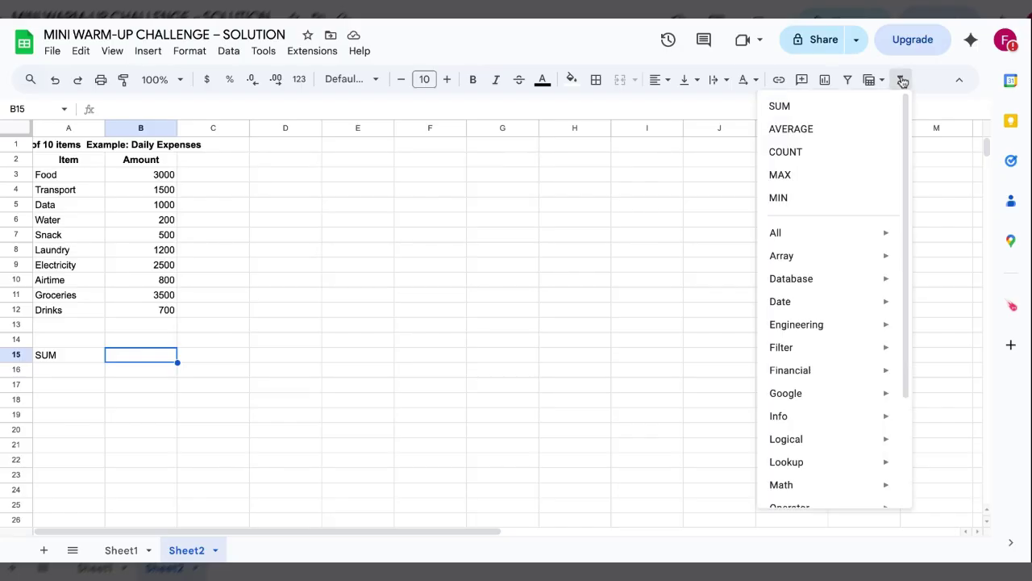
pyautogui.click(811, 106)
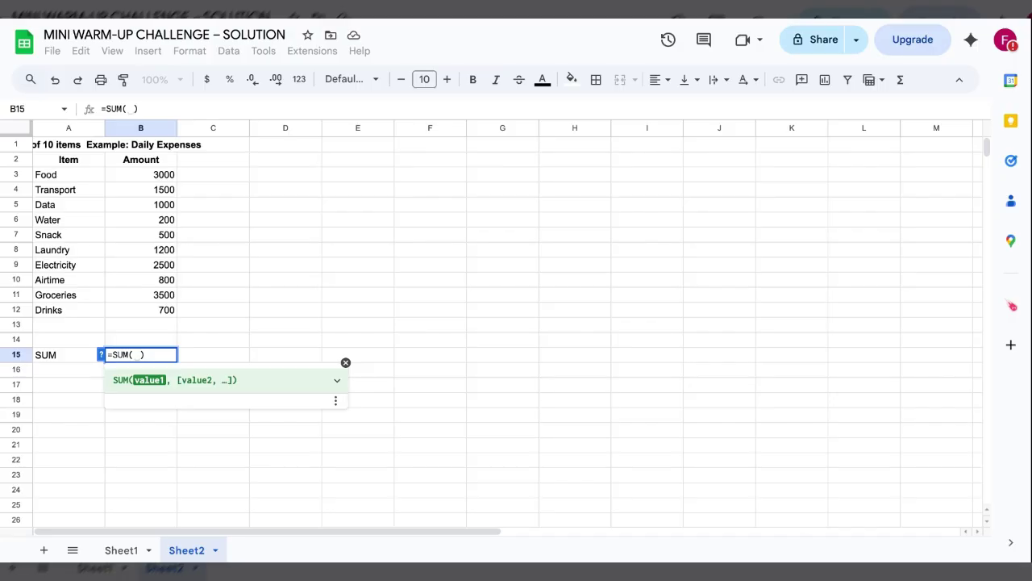
pyautogui.click(135, 175)
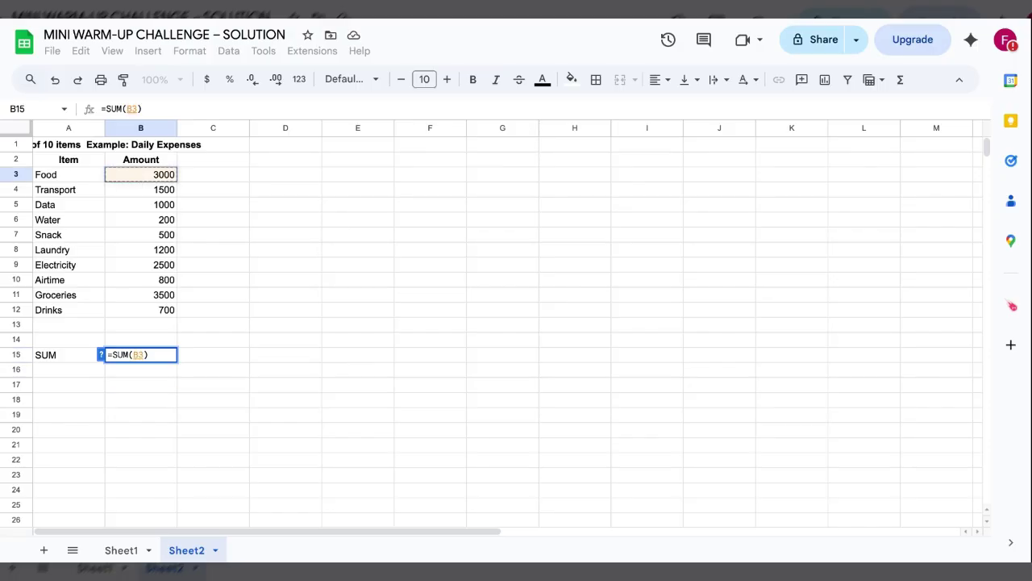
pyautogui.hotkey('shift', 'Down')
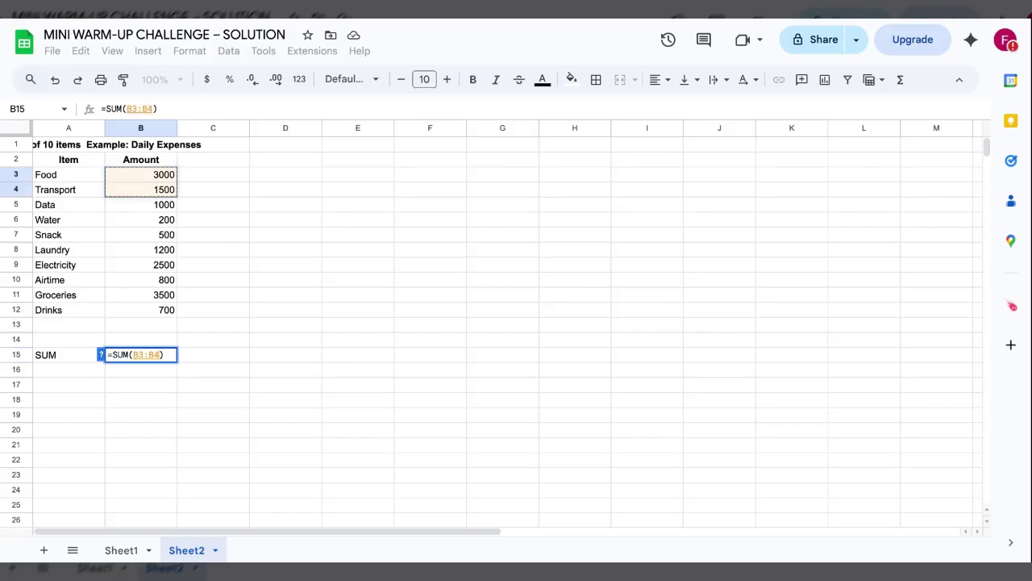
pyautogui.hotkey('shift', 'Down')
pyautogui.hotkey('shift', 'Down')
pyautogui.hotkey('shift', 'Down')
pyautogui.hotkey('shift', 'Down')
pyautogui.hotkey('shift', 'Down')
pyautogui.hotkey('shift', 'Down')
pyautogui.hotkey('shift', 'Down')
pyautogui.hotkey('shift', 'Down')
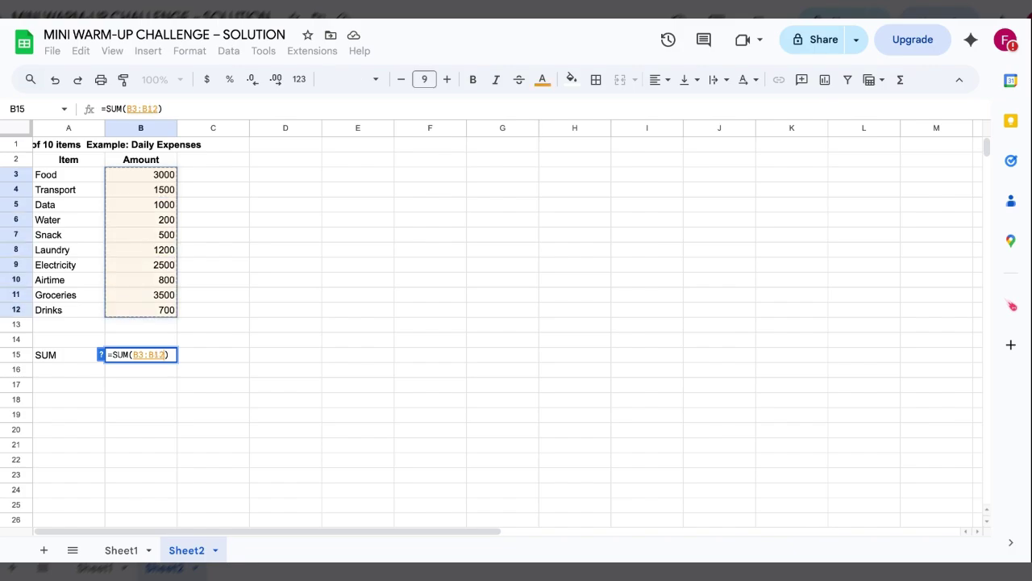
pyautogui.press('Return')
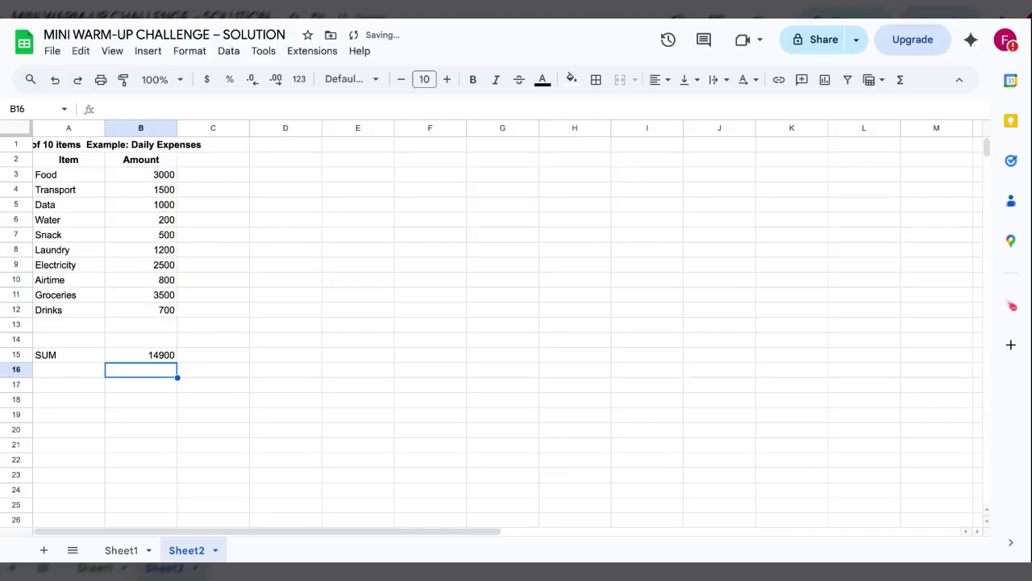
# - Enter the label AVERAGE in cell A16, directly under the SUM label
pyautogui.click(140, 355)
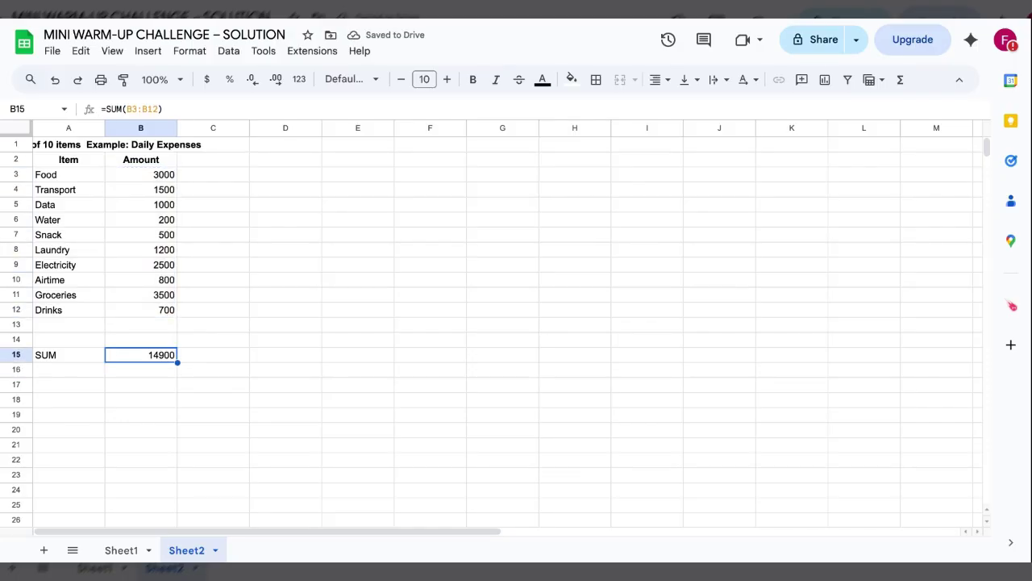
pyautogui.click(140, 369)
pyautogui.click(68, 370)
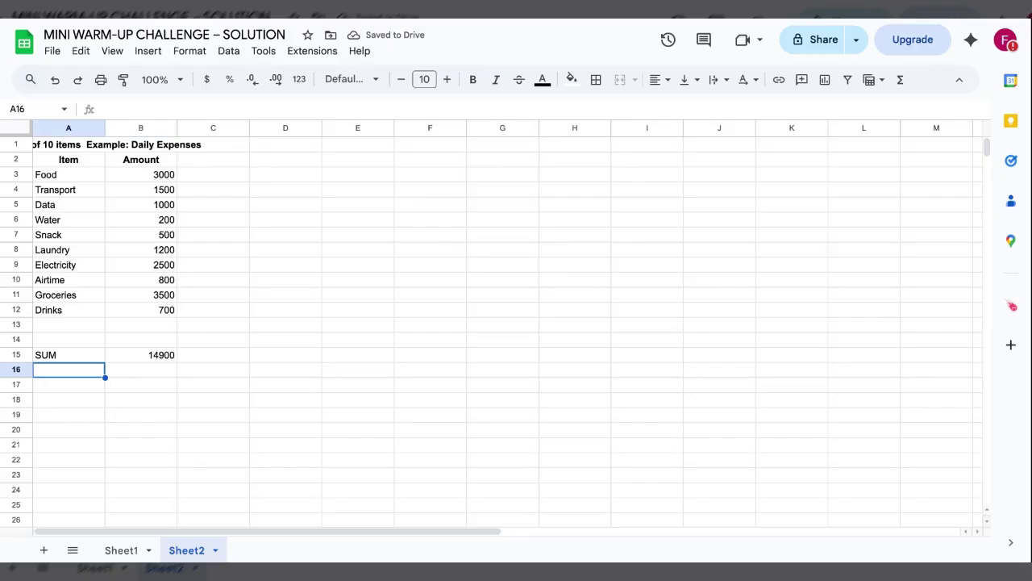
pyautogui.write('AVER')
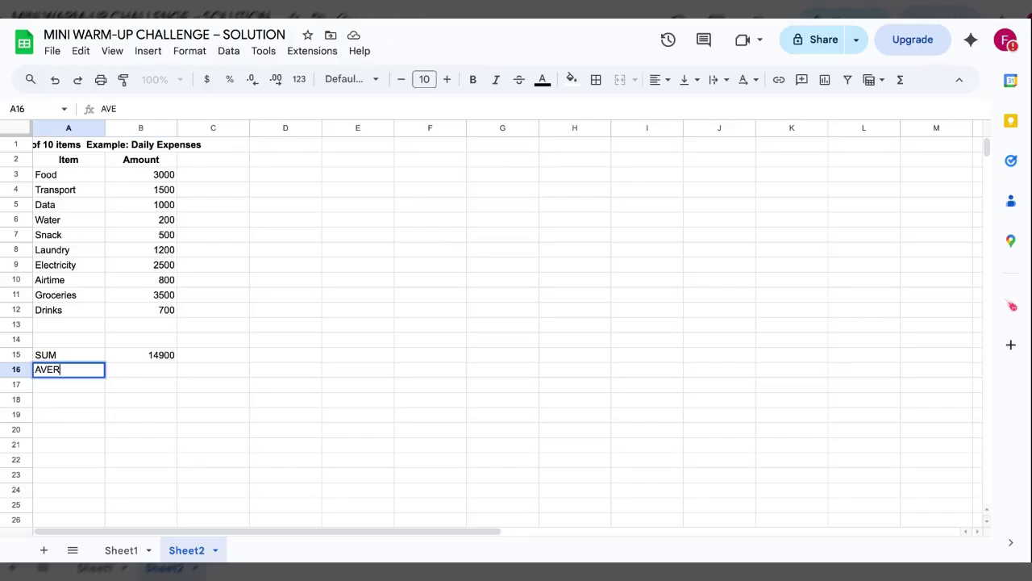
pyautogui.write('AGE')
pyautogui.press('Tab')
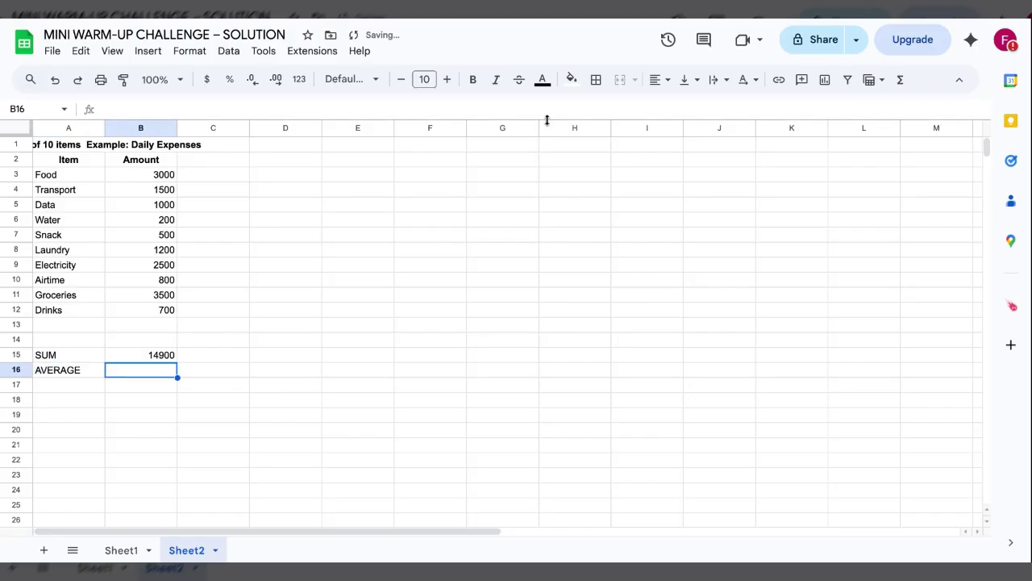
# - Insert an AVERAGE function in B16 that covers all expense amounts in the range B3:B12
pyautogui.click(901, 81)
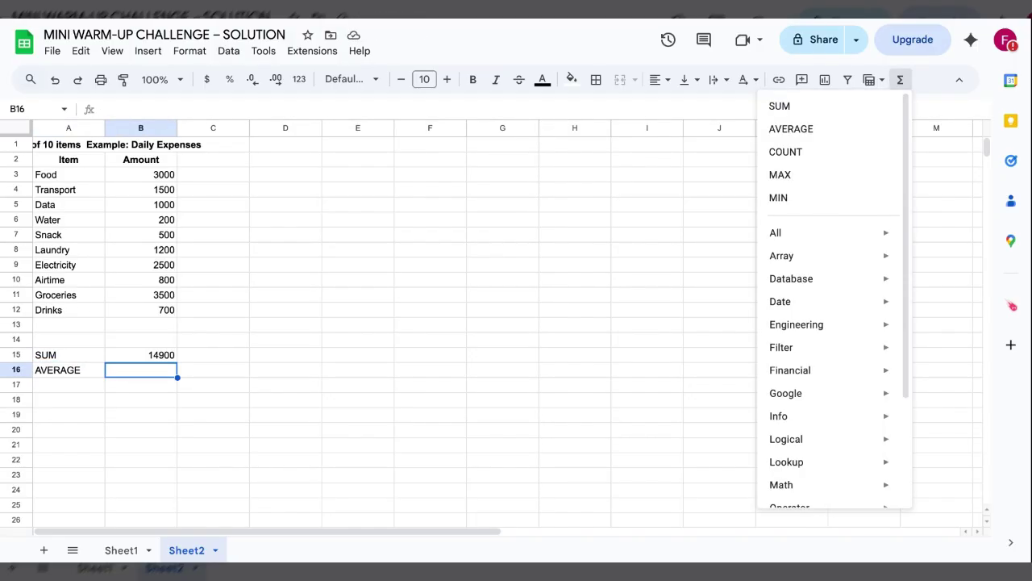
pyautogui.click(827, 133)
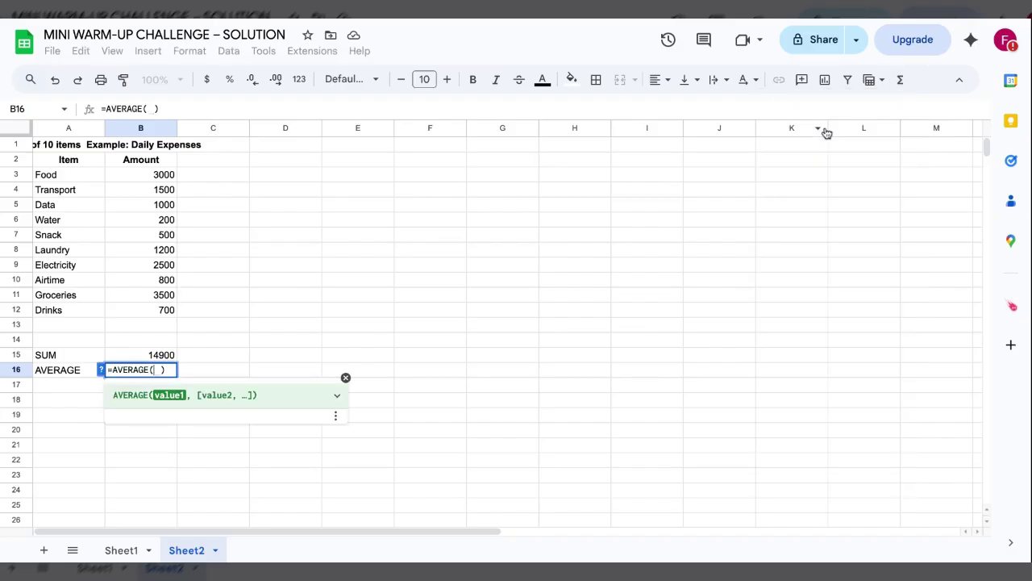
pyautogui.click(142, 178)
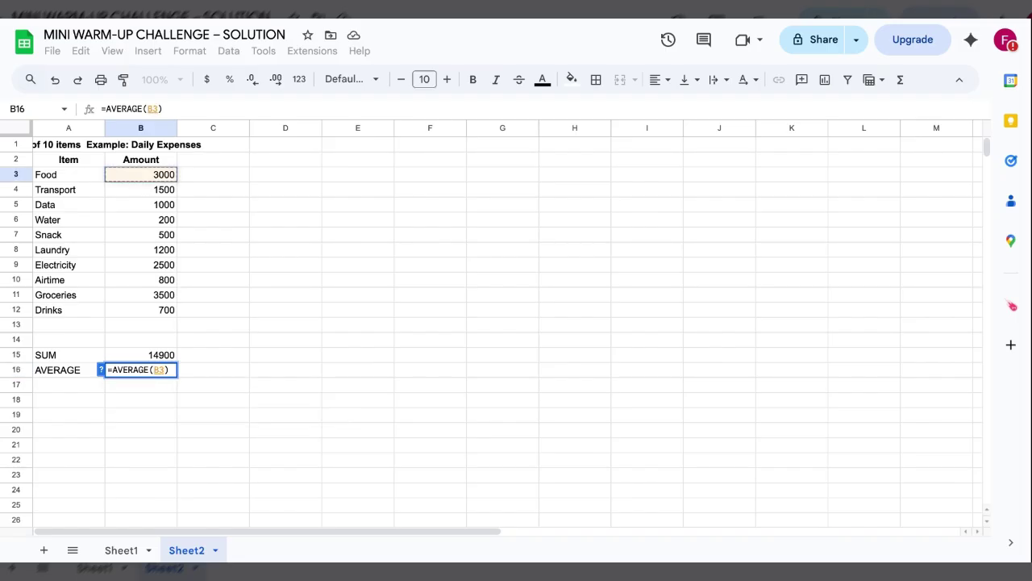
pyautogui.hotkey('shift', 'Down')
pyautogui.hotkey('shift', 'Down')
pyautogui.hotkey('shift', 'Down')
pyautogui.hotkey('shift', 'Down')
pyautogui.hotkey('shift', 'Down')
pyautogui.hotkey('shift', 'Down')
pyautogui.hotkey('shift', 'Down')
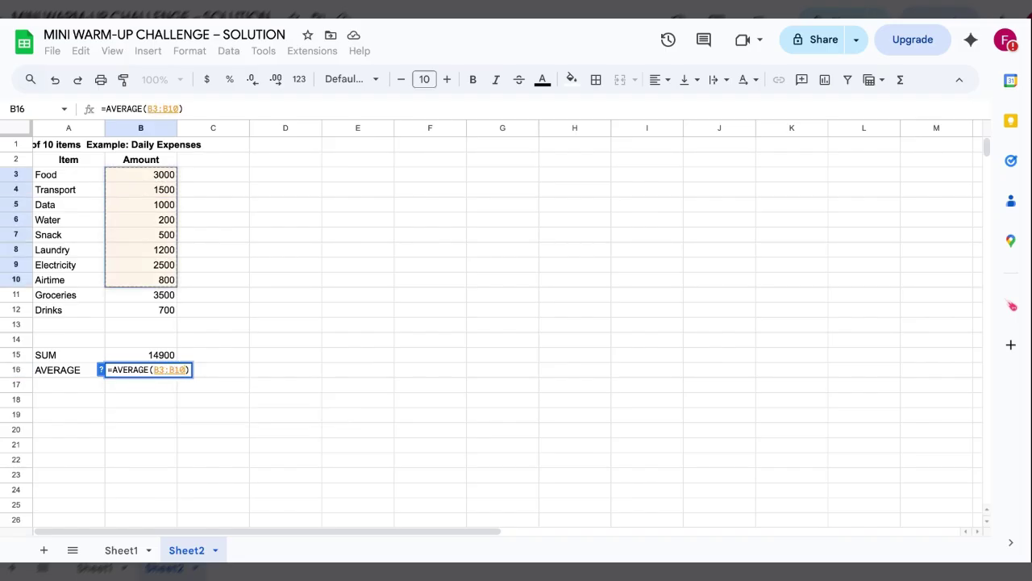
pyautogui.hotkey('shift', 'Down')
pyautogui.hotkey('shift', 'Down')
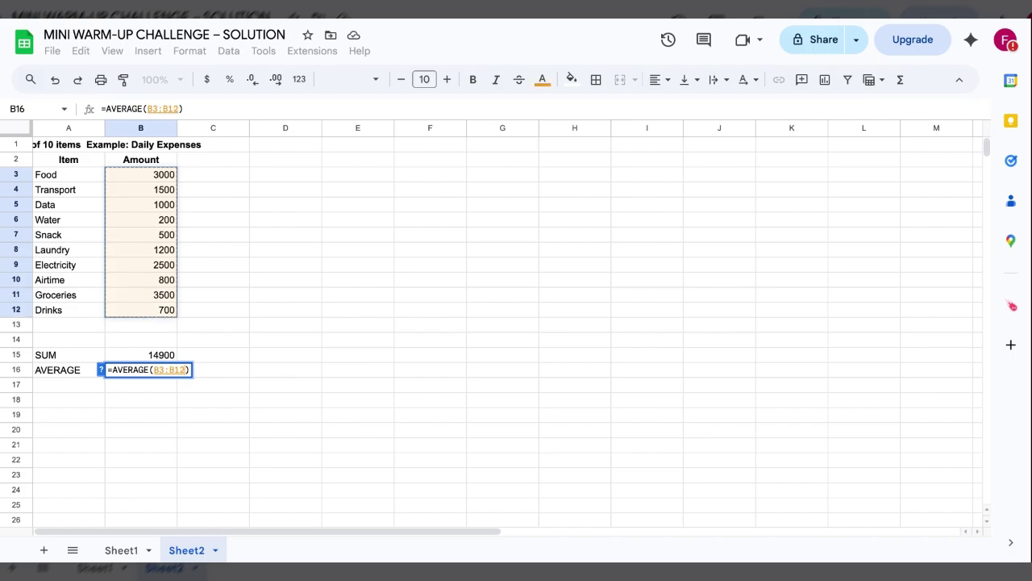
pyautogui.press('Return')
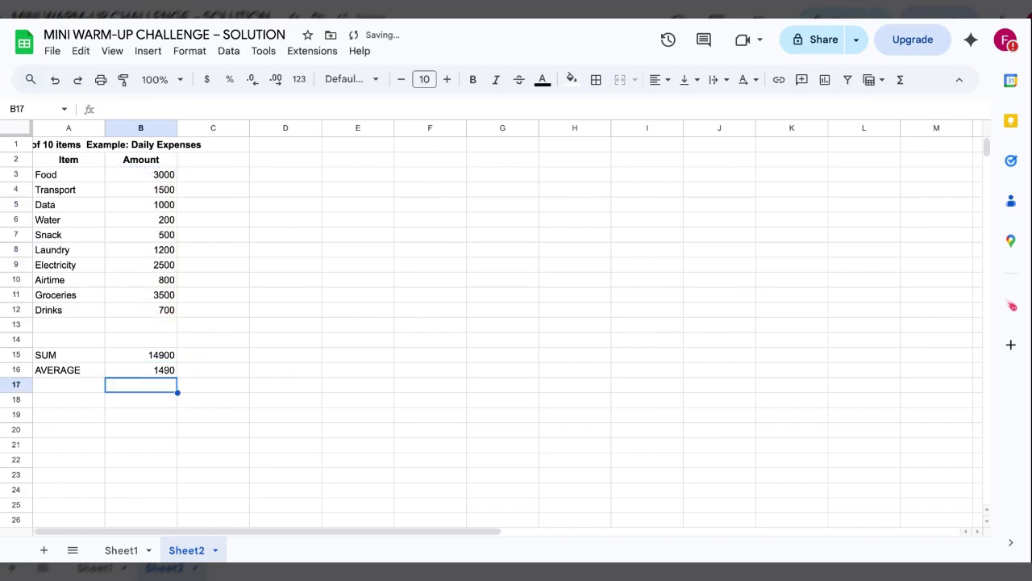
# - Begin a check formula in C15 that divides the total in B15
pyautogui.click(140, 369)
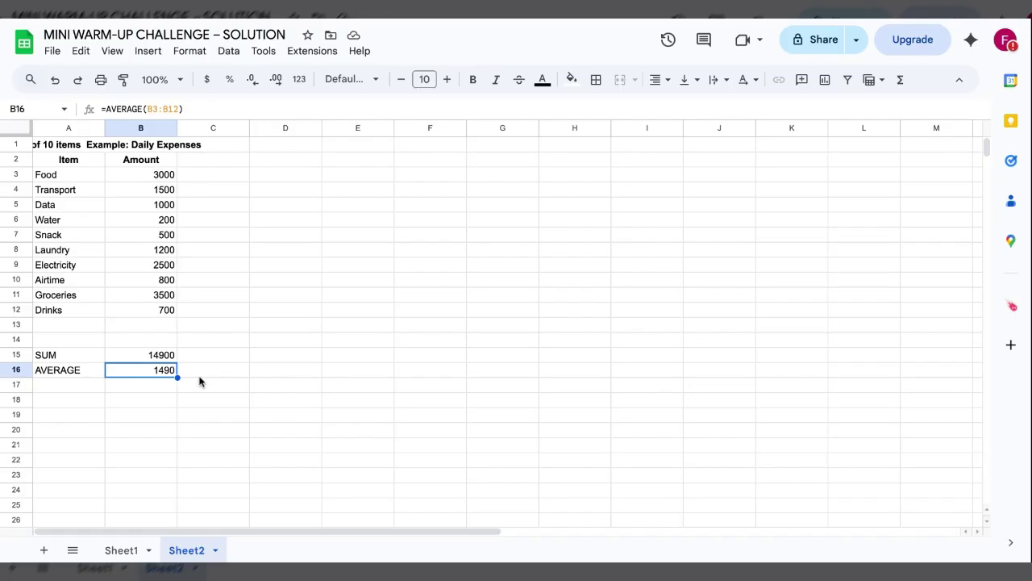
pyautogui.click(151, 364)
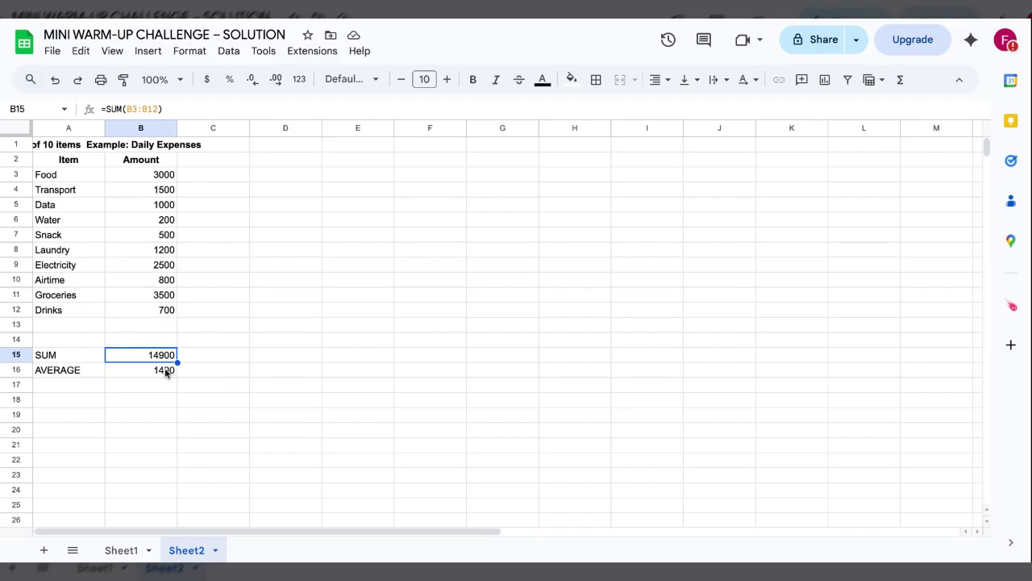
pyautogui.click(199, 360)
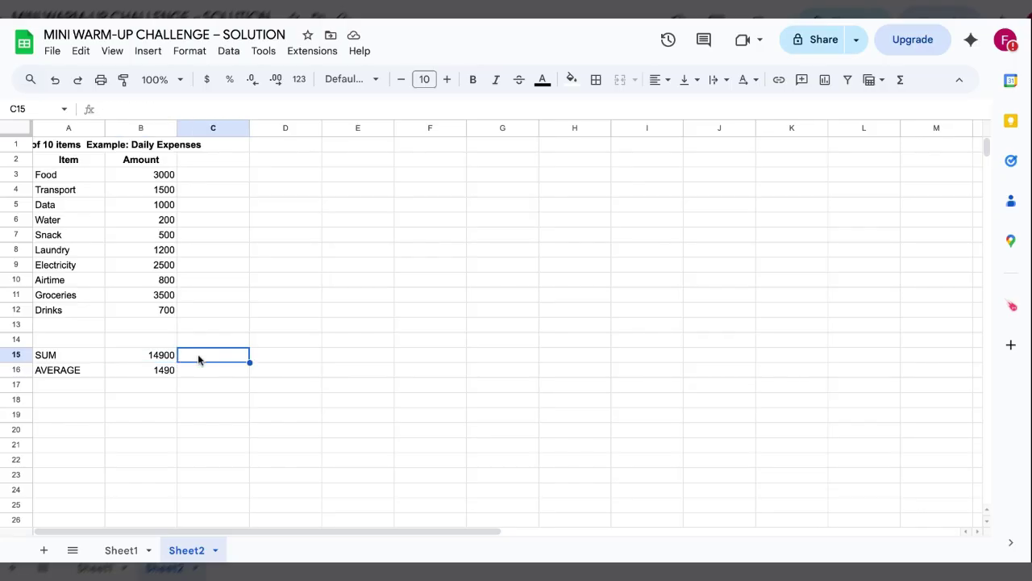
pyautogui.write('=')
pyautogui.press('Left')
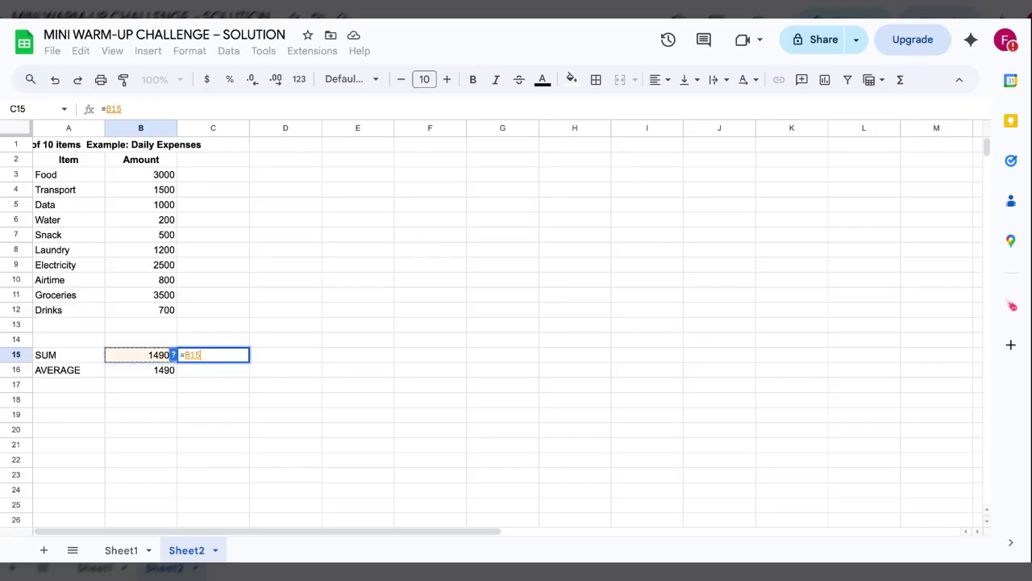
pyautogui.write('/')
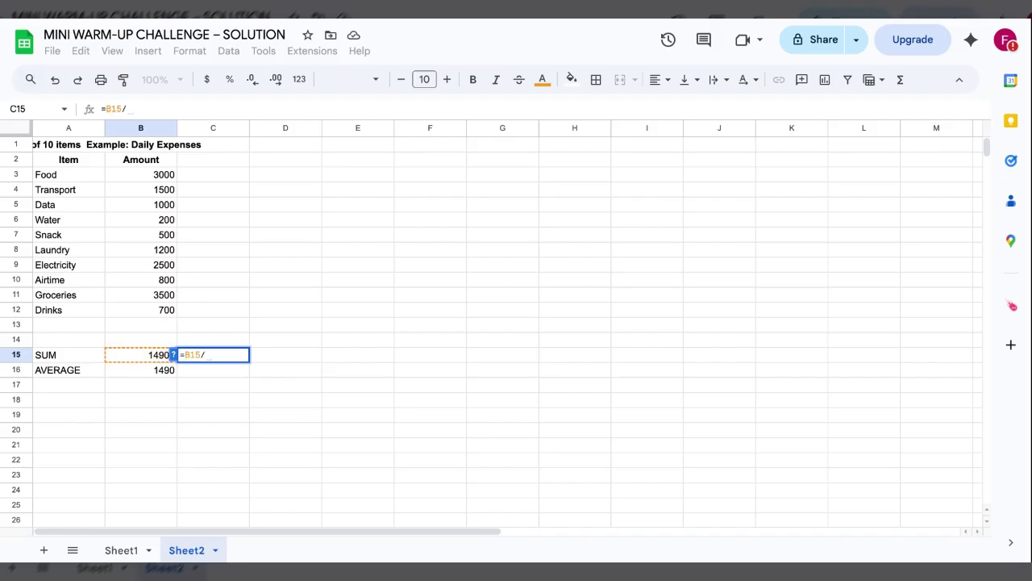
pyautogui.click(139, 179)
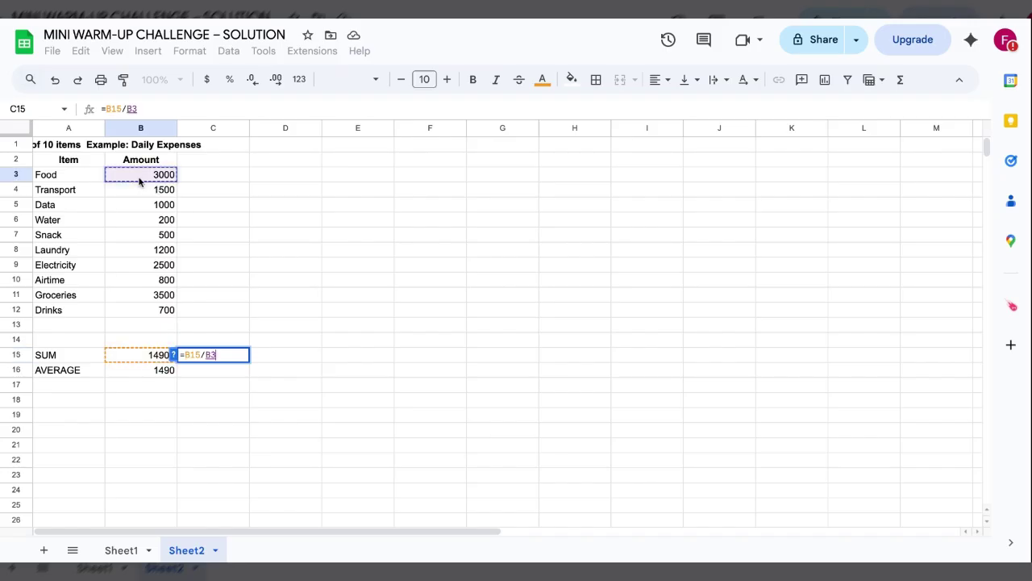
pyautogui.press('Down')
pyautogui.press('Down')
pyautogui.press('Down')
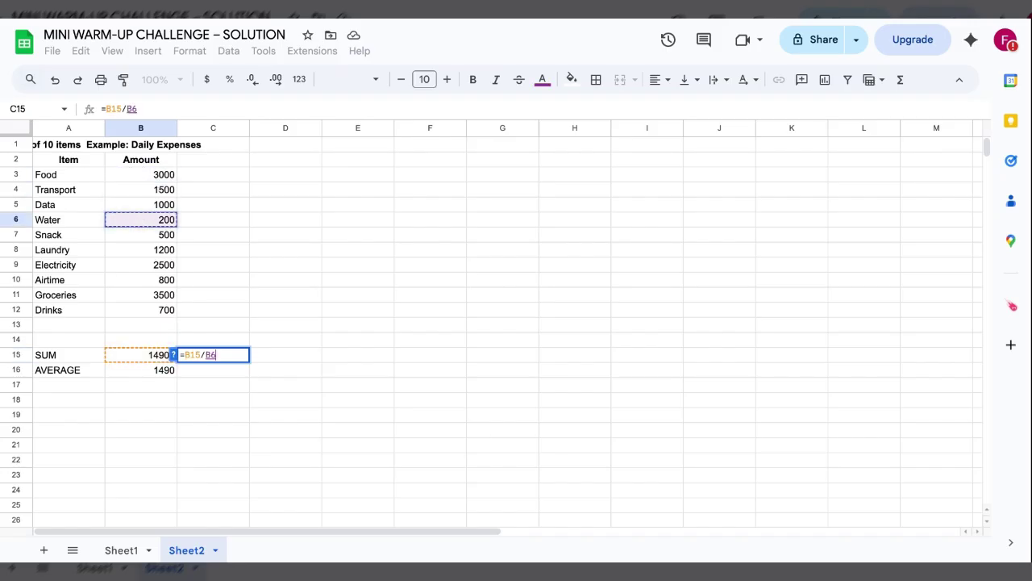
pyautogui.press('Down')
pyautogui.press('Down')
pyautogui.press('Down')
pyautogui.press('Down')
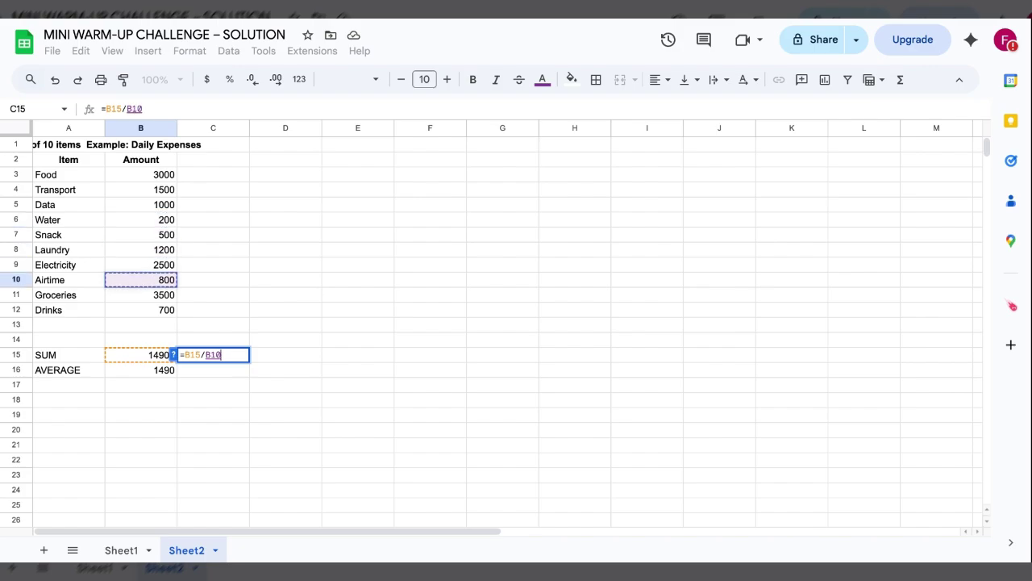
pyautogui.press('Down')
pyautogui.press('Down')
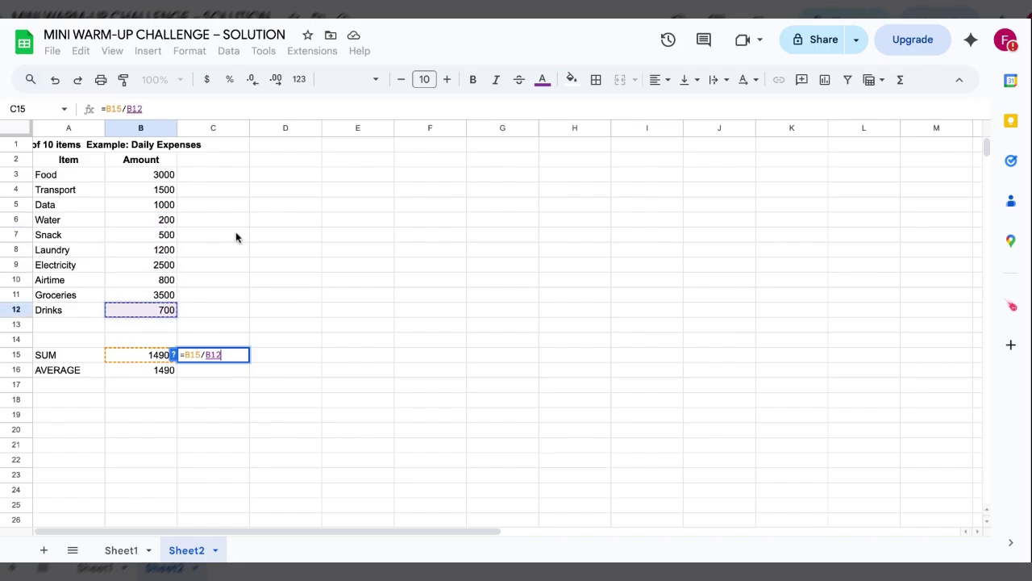
pyautogui.press('BackSpace')
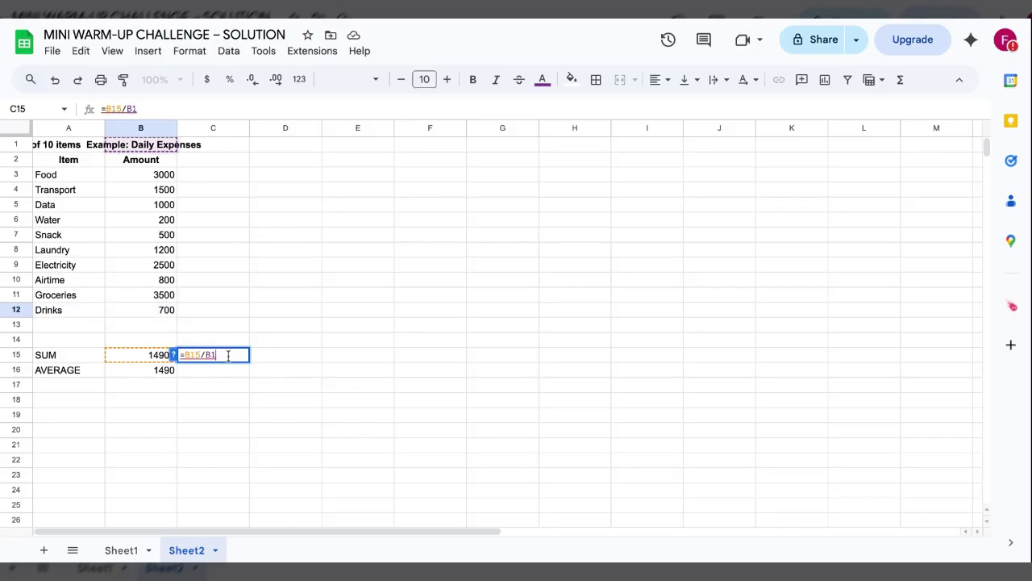
pyautogui.press('BackSpace')
pyautogui.press('BackSpace')
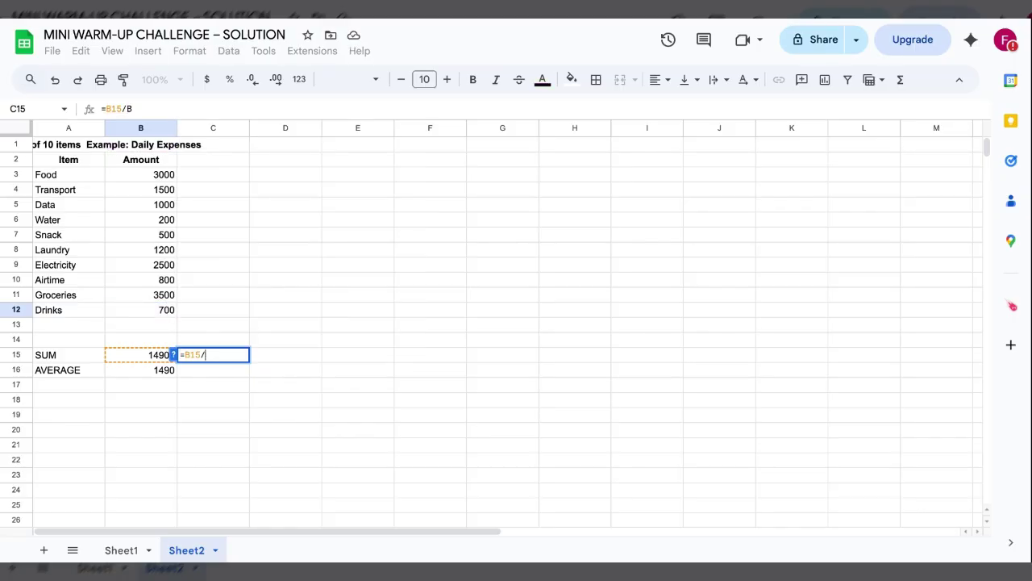
# - Complete the check formula in C15 with 10 as the divisor and decline the suggested autofill
pyautogui.write('10')
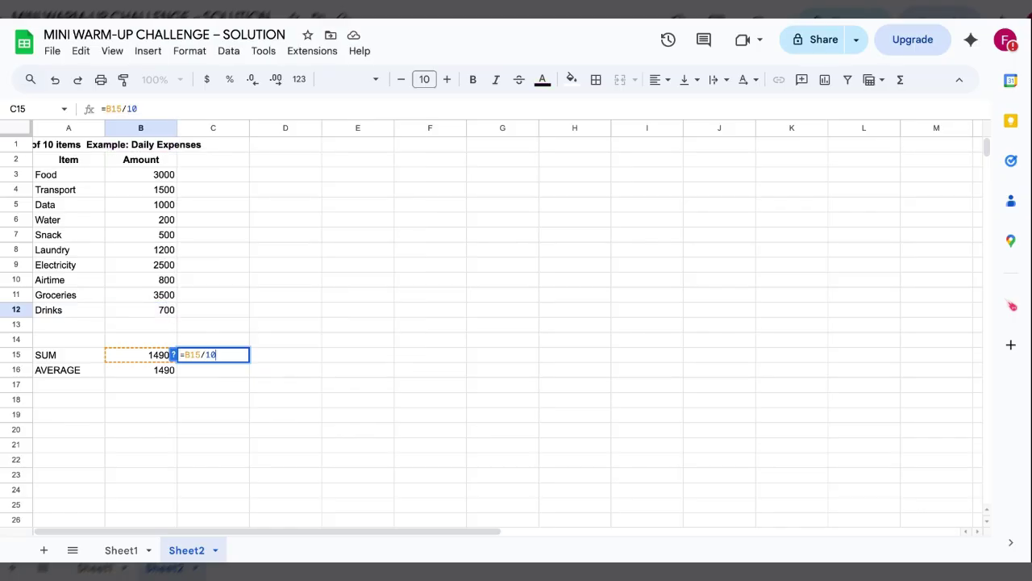
pyautogui.press('Return')
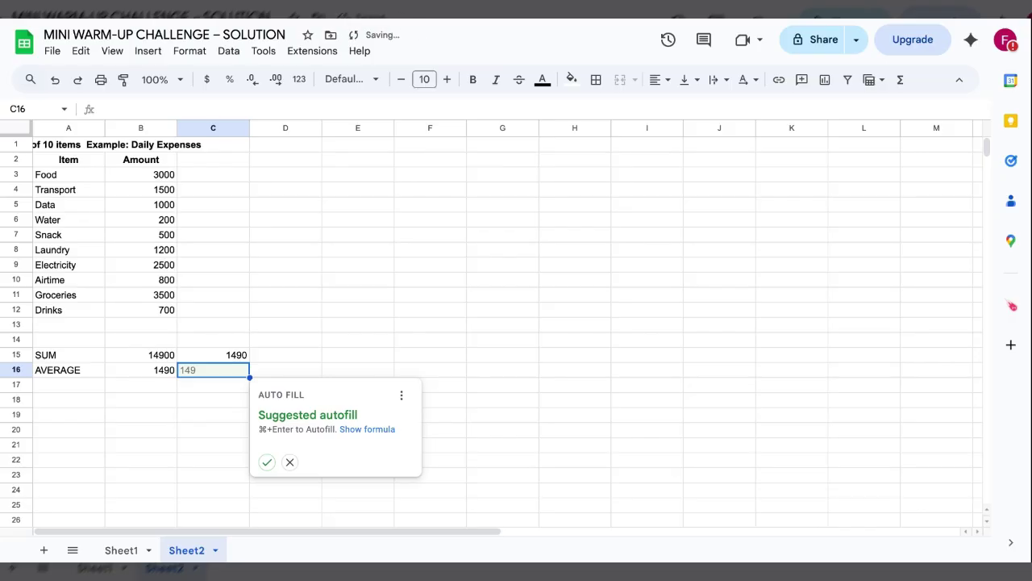
pyautogui.click(290, 460)
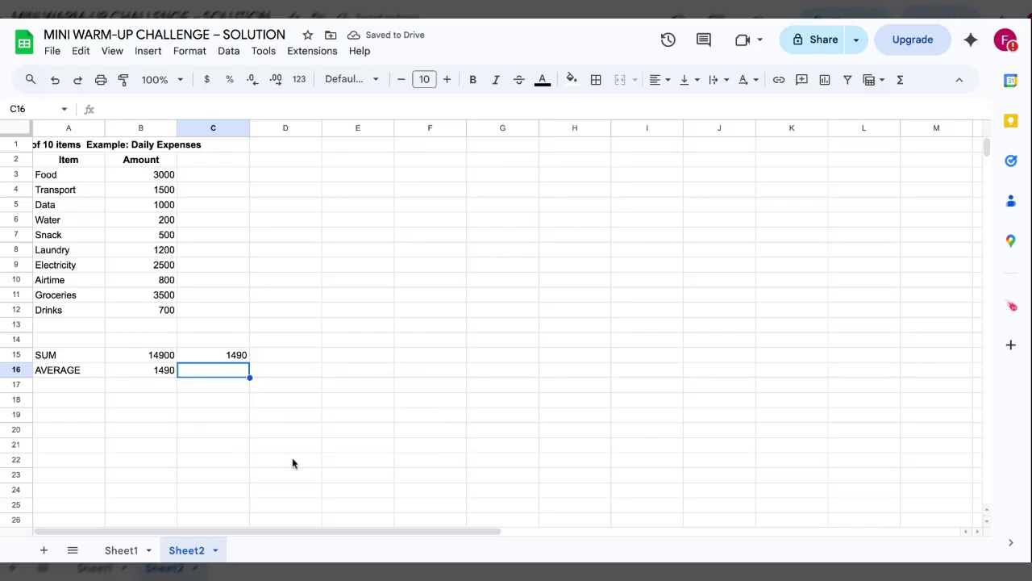
# - Delete the division check formula from cell C15
pyautogui.click(231, 363)
pyautogui.press('Delete')
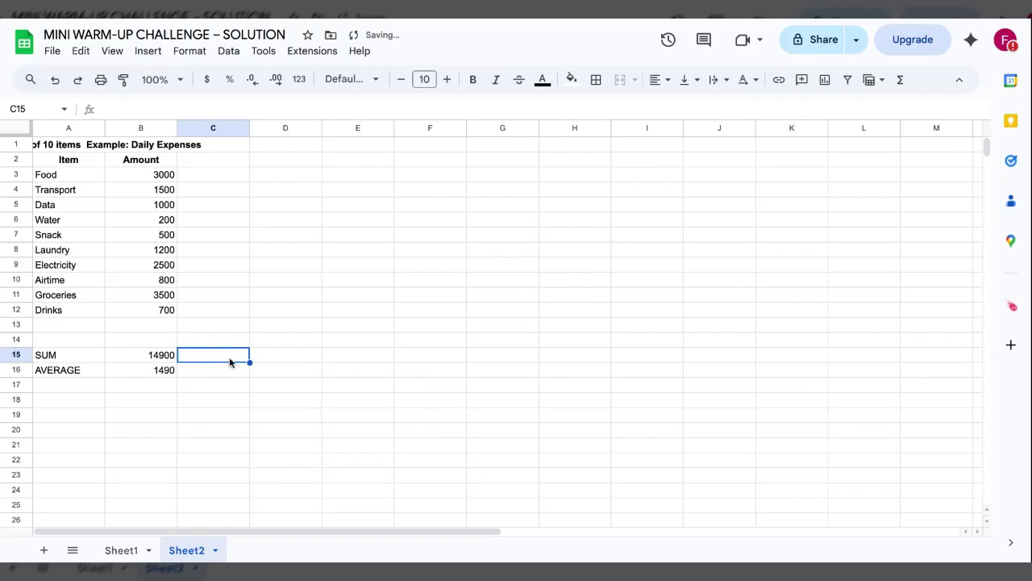
pyautogui.click(212, 376)
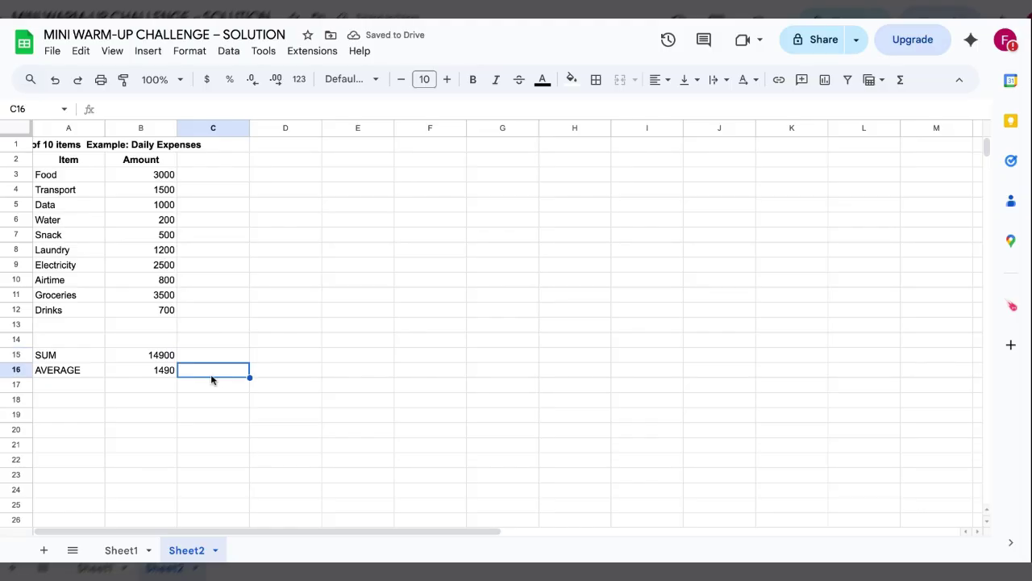
pyautogui.click(137, 181)
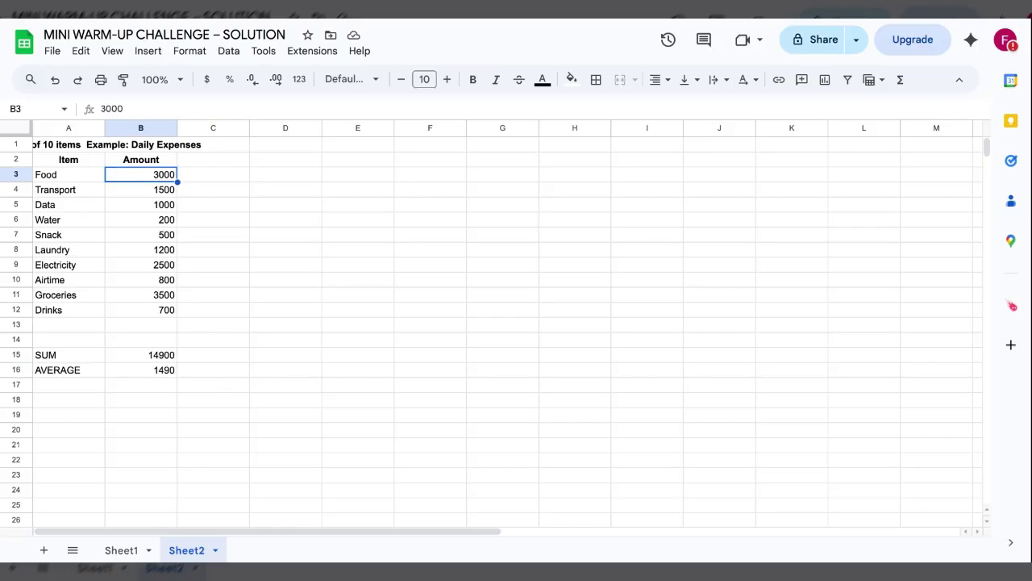
pyautogui.hotkey('shift', 'Down')
pyautogui.hotkey('shift', 'Down')
pyautogui.hotkey('shift', 'Down')
pyautogui.hotkey('shift', 'Down')
pyautogui.hotkey('shift', 'Down')
pyautogui.hotkey('shift', 'Down')
pyautogui.hotkey('shift', 'Down')
pyautogui.hotkey('shift', 'Down')
pyautogui.hotkey('shift', 'Down')
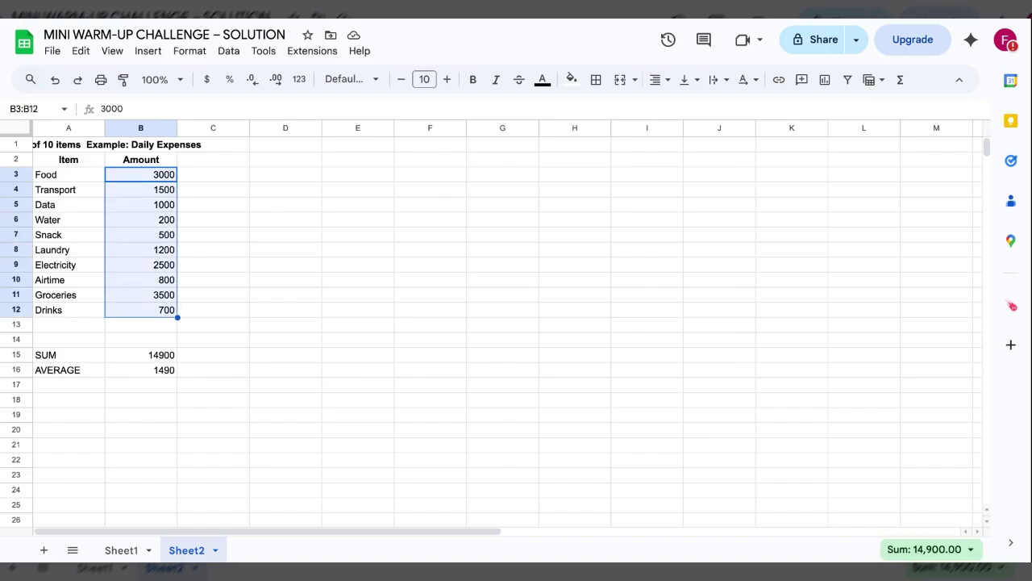
pyautogui.click(227, 52)
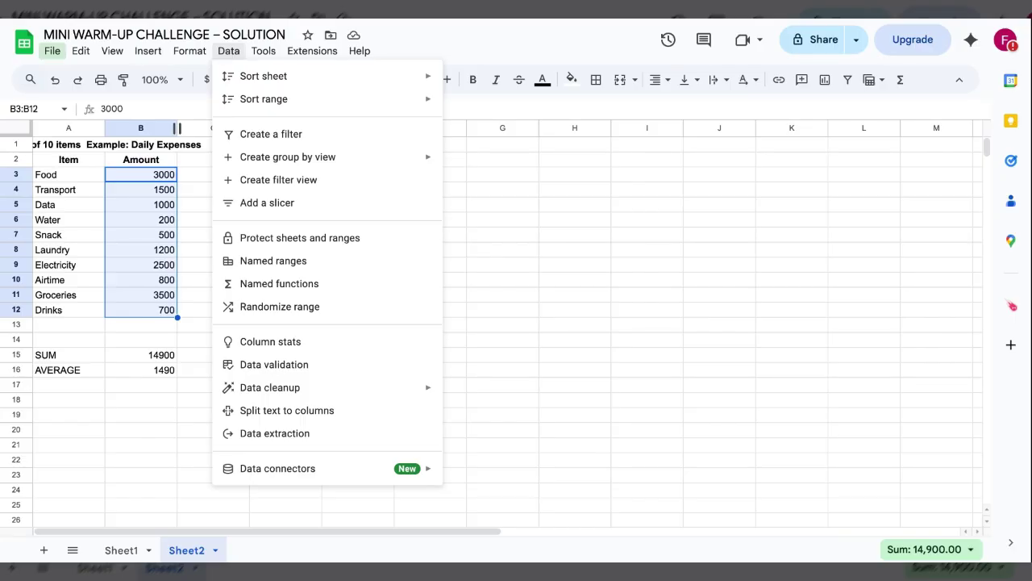
pyautogui.click(271, 137)
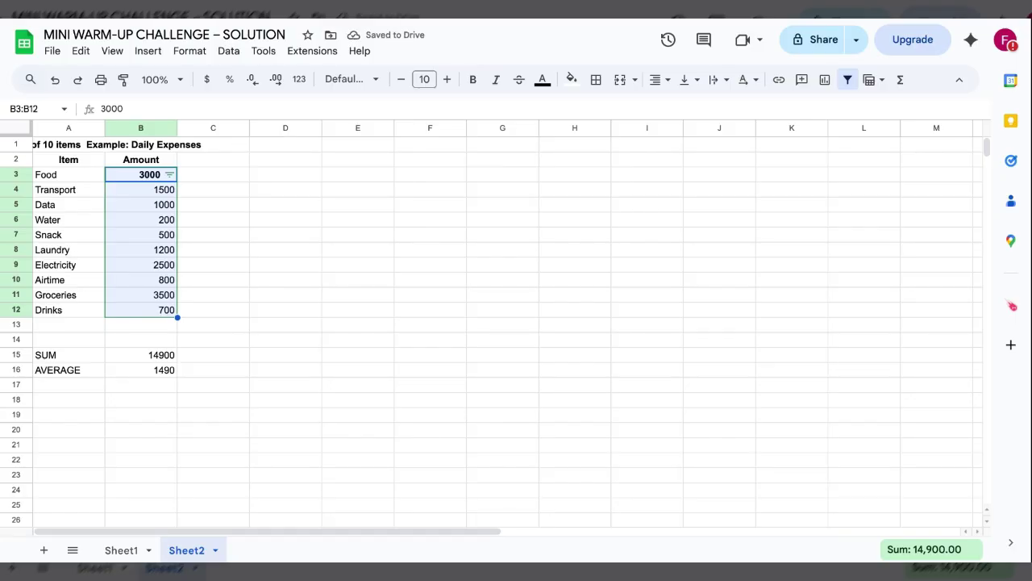
pyautogui.hotkey('ctrl', 'alt', 'r')
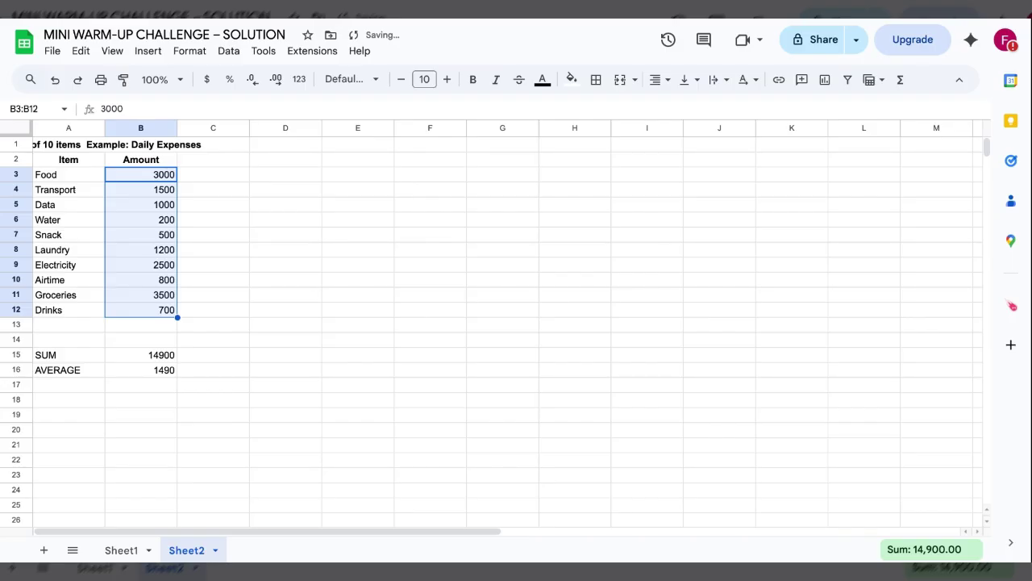
# - Create a filter on the Amount column including its header, covering the range B2:B12
pyautogui.click(165, 161)
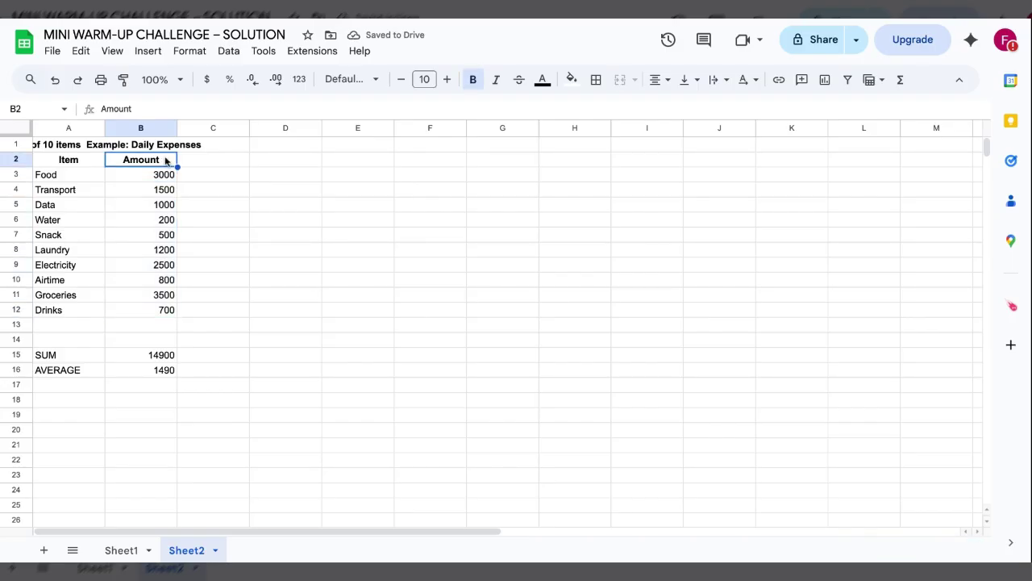
pyautogui.hotkey('shift', 'Down')
pyautogui.hotkey('shift', 'Down')
pyautogui.hotkey('shift', 'Down')
pyautogui.hotkey('ctrl', 'shift', 'Down')
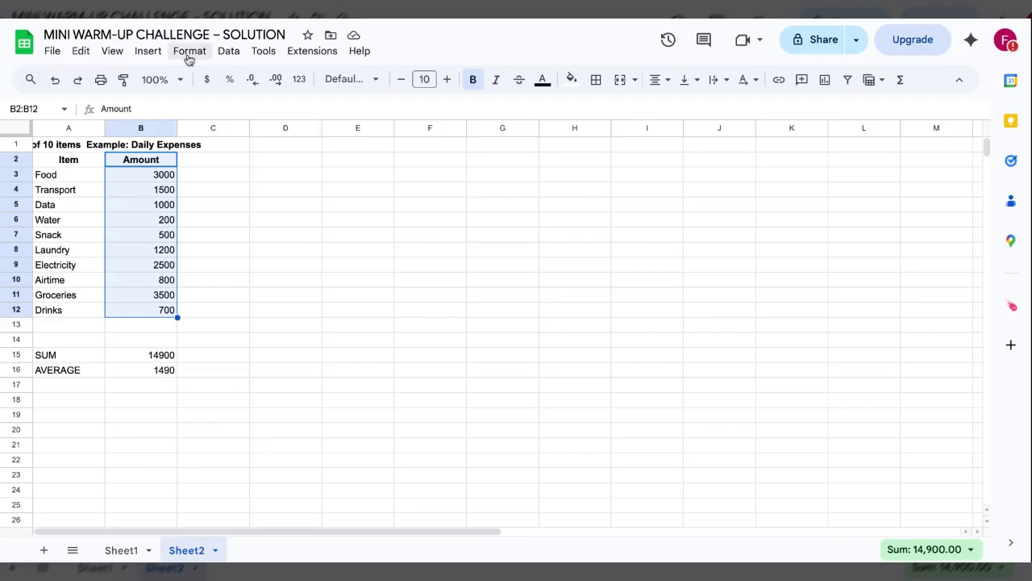
pyautogui.click(263, 51)
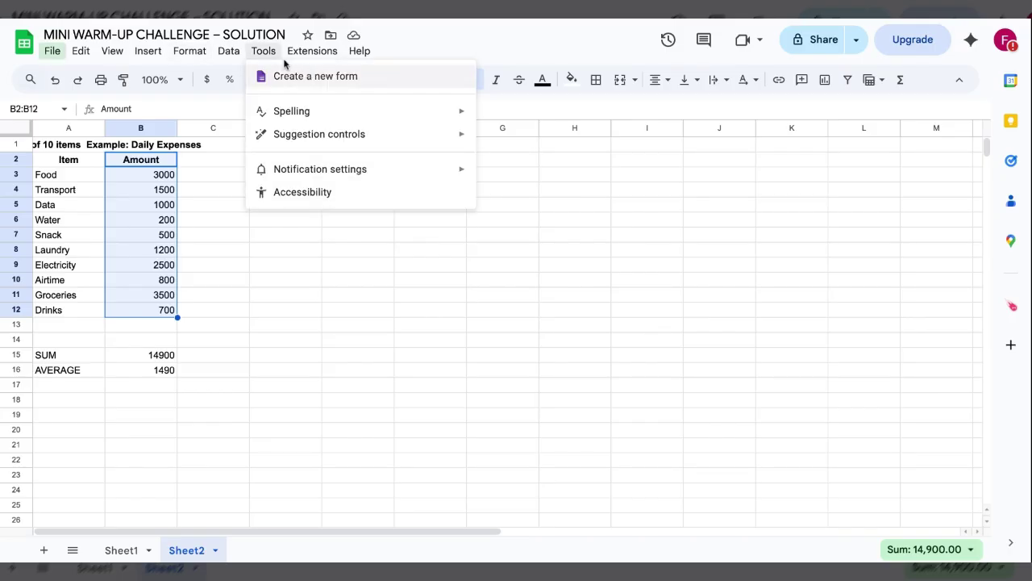
pyautogui.click(229, 51)
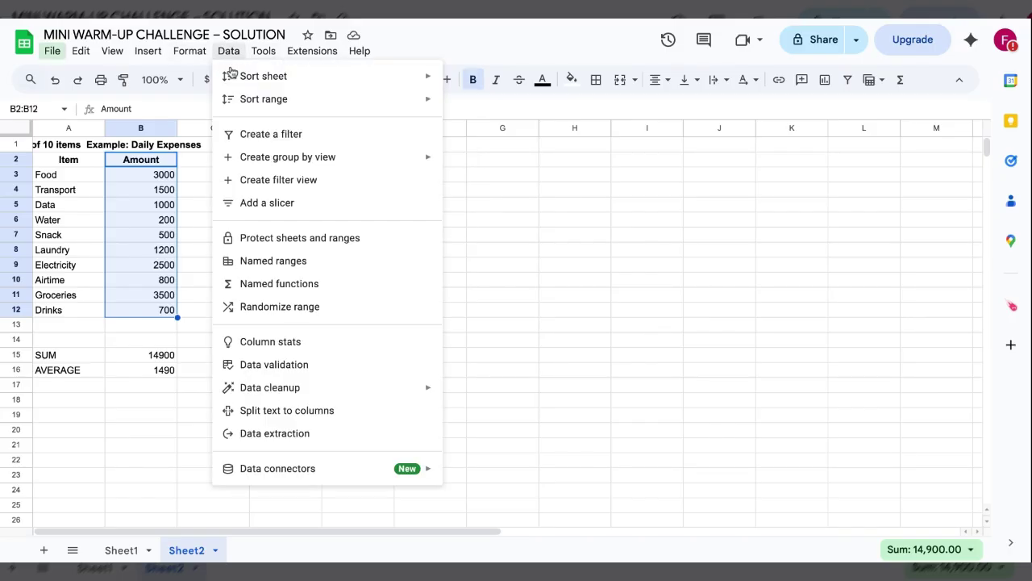
pyautogui.click(271, 134)
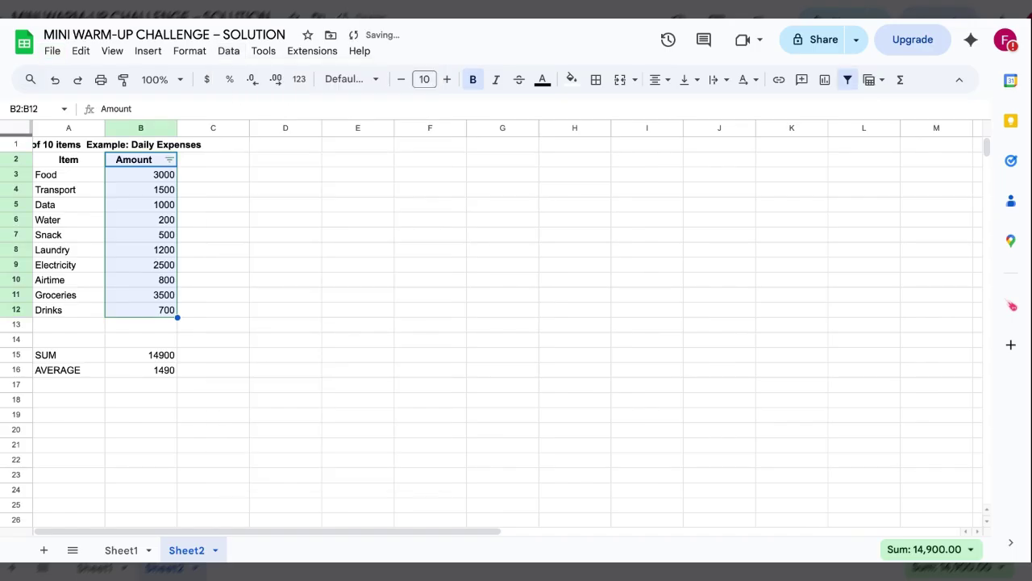
# - Sort the Amount column A to Z with its filter, and re-sort it Z to A
pyautogui.click(168, 160)
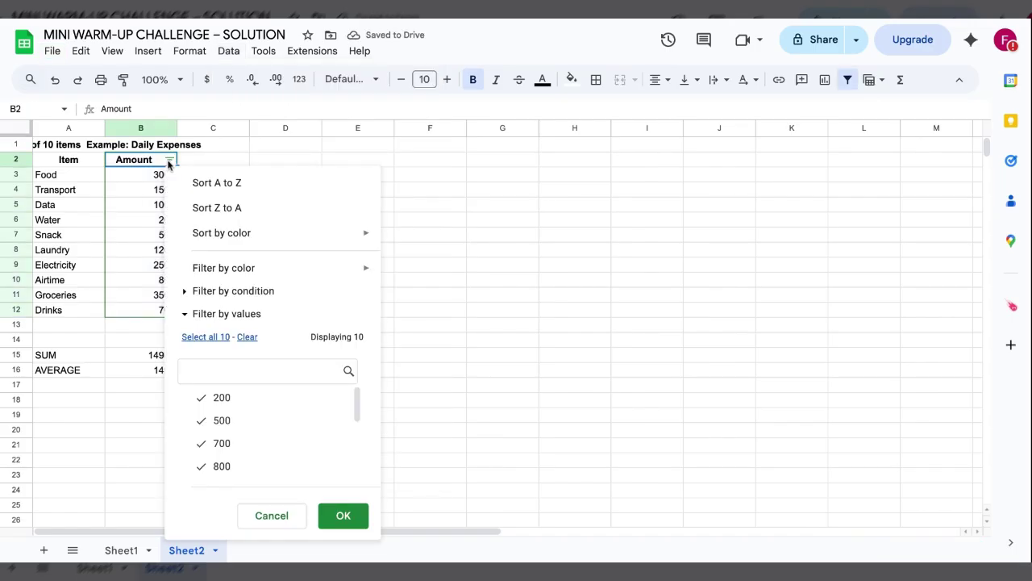
pyautogui.click(246, 184)
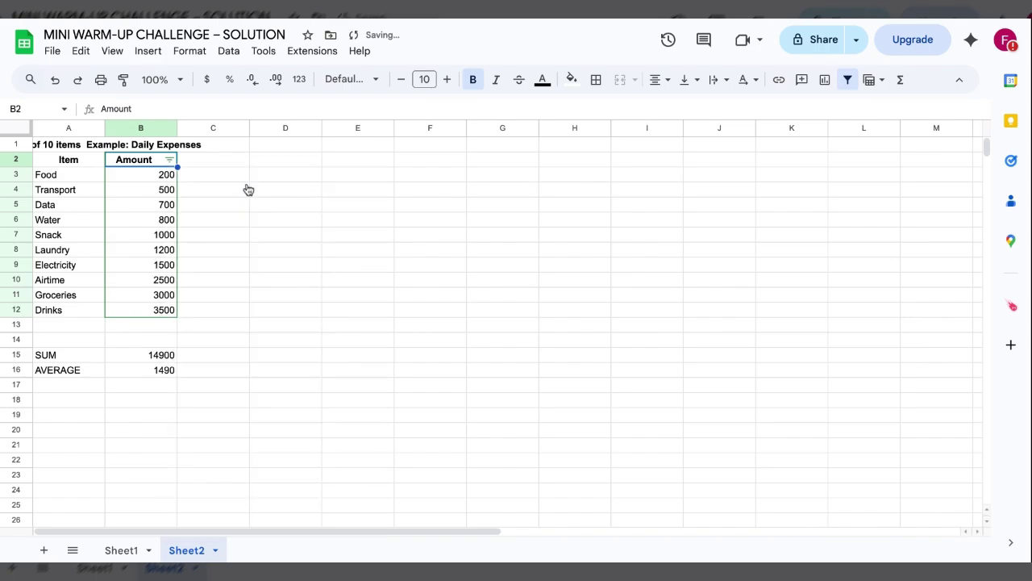
pyautogui.click(169, 159)
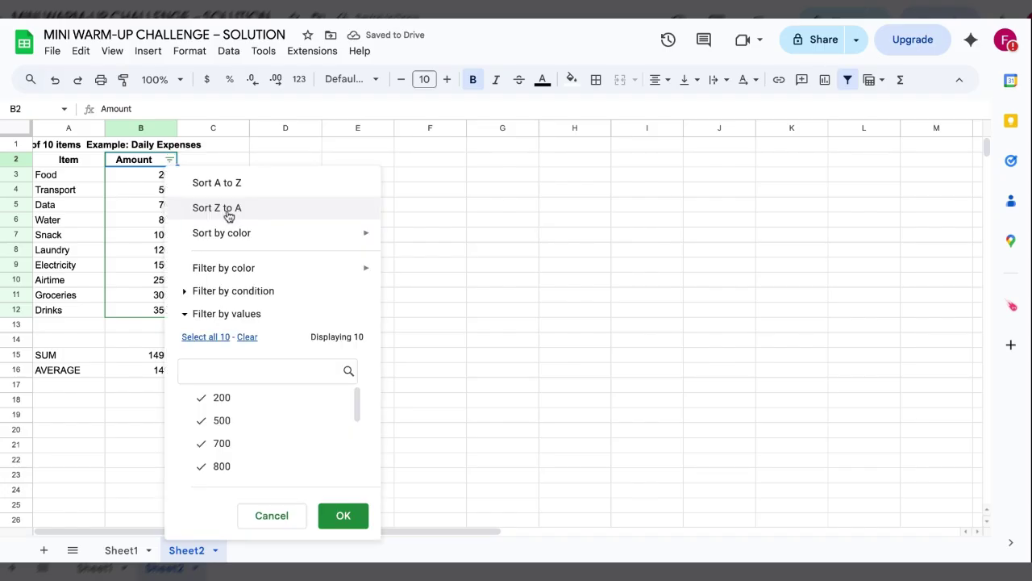
pyautogui.click(229, 208)
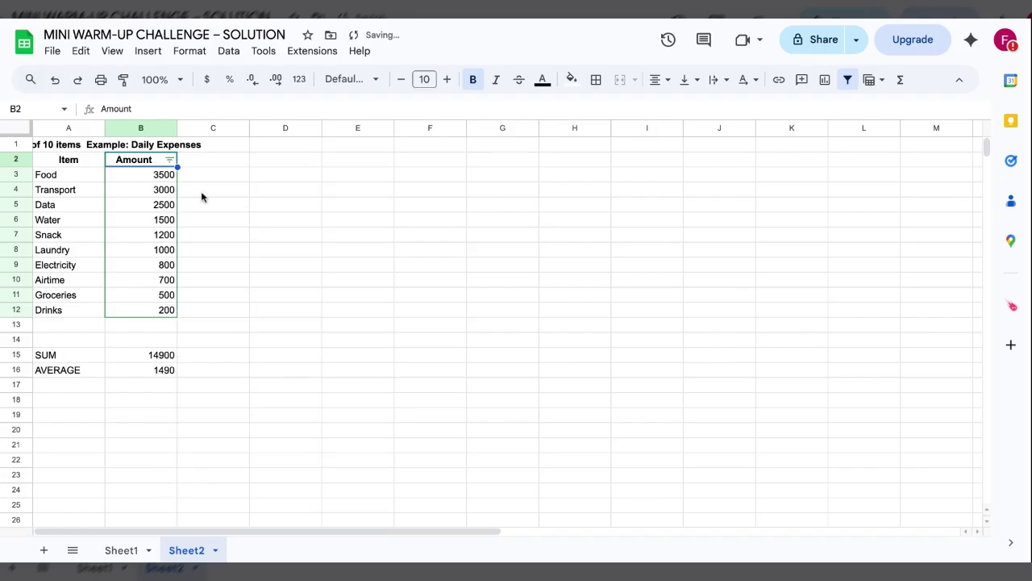
# - Review the Amount filter's colour sorting, colour filtering and value list, and apply it with all values selected
pyautogui.click(169, 160)
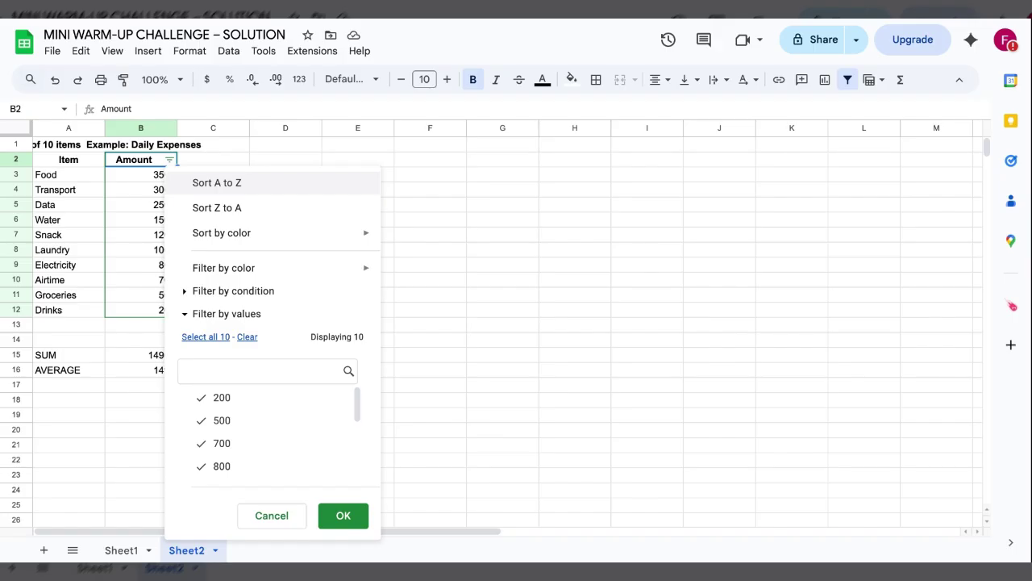
pyautogui.moveTo(246, 236)
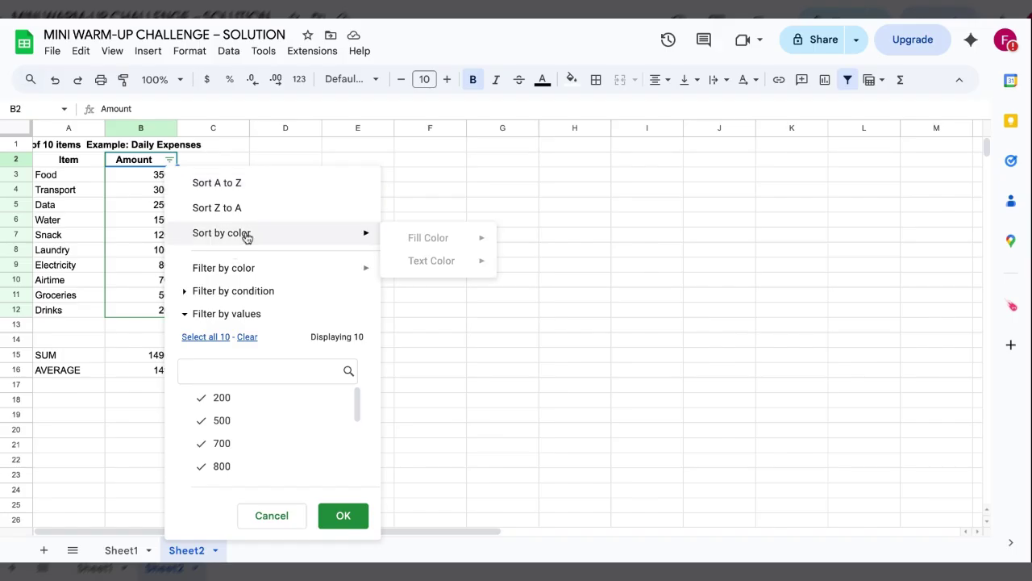
pyautogui.moveTo(235, 274)
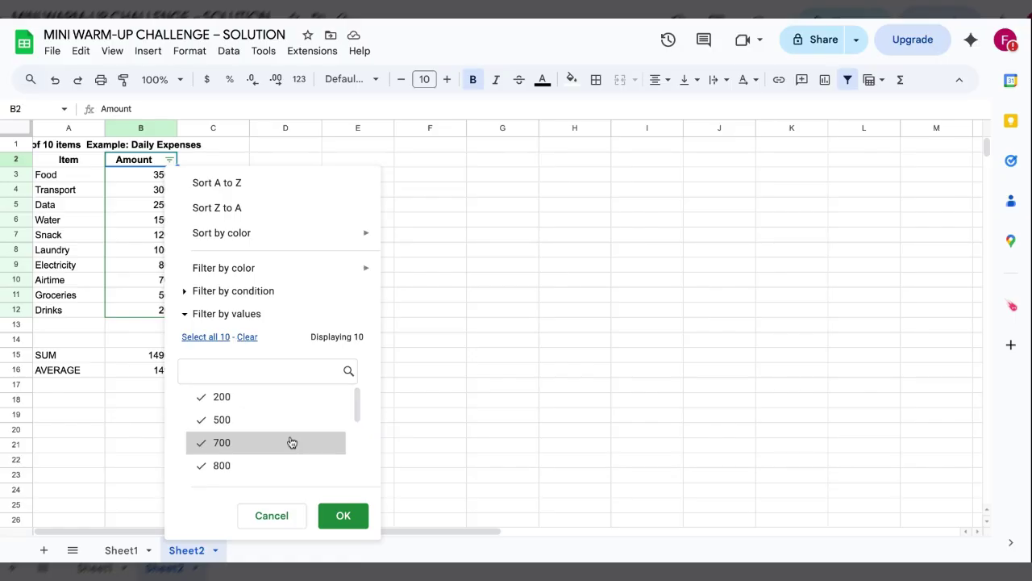
pyautogui.scroll(-3, 292, 442)
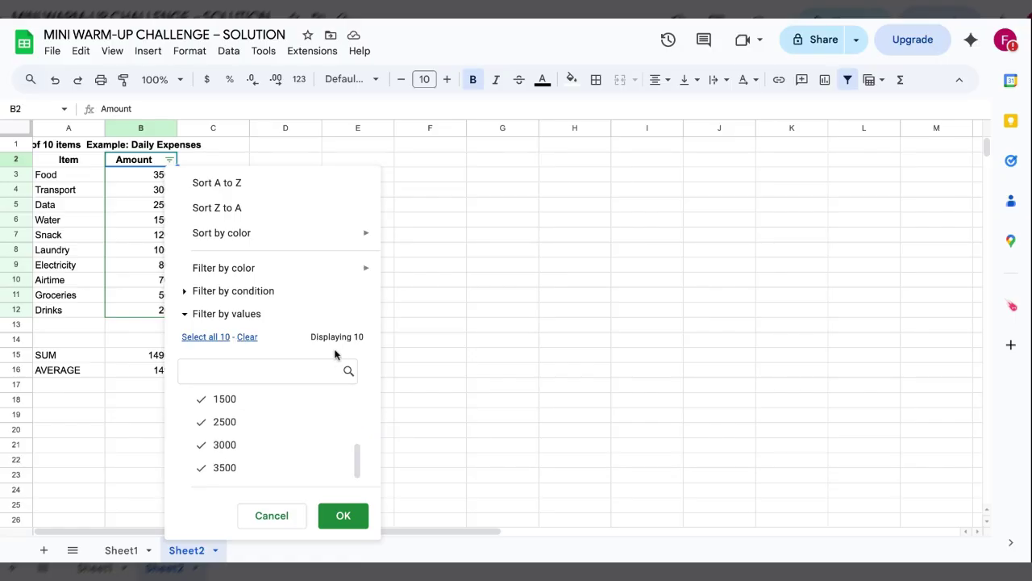
pyautogui.click(343, 515)
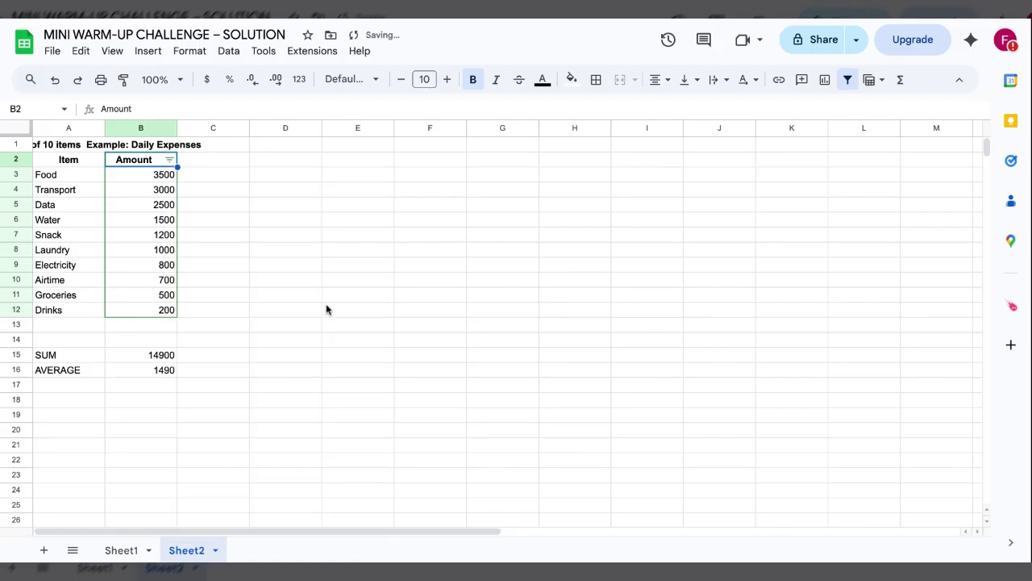
# - Review the Amount filter's value list and sort the Amount column A to Z
pyautogui.click(169, 160)
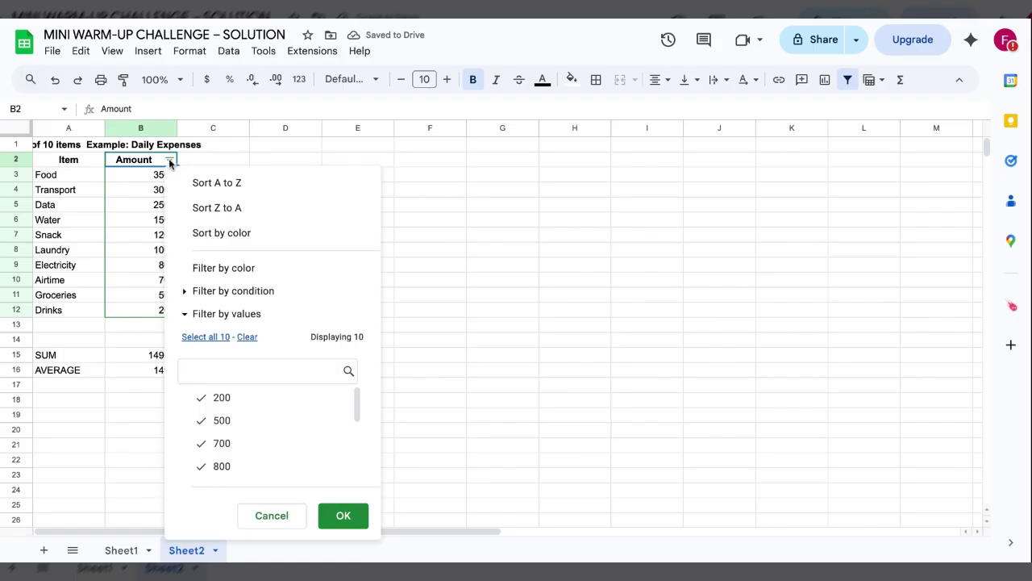
pyautogui.moveTo(203, 277)
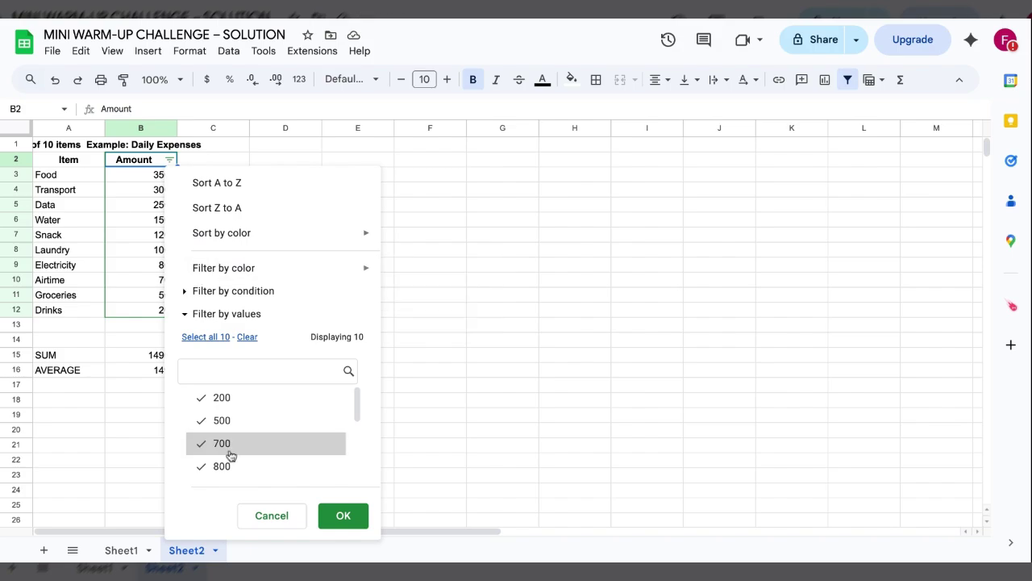
pyautogui.scroll(-3, 231, 456)
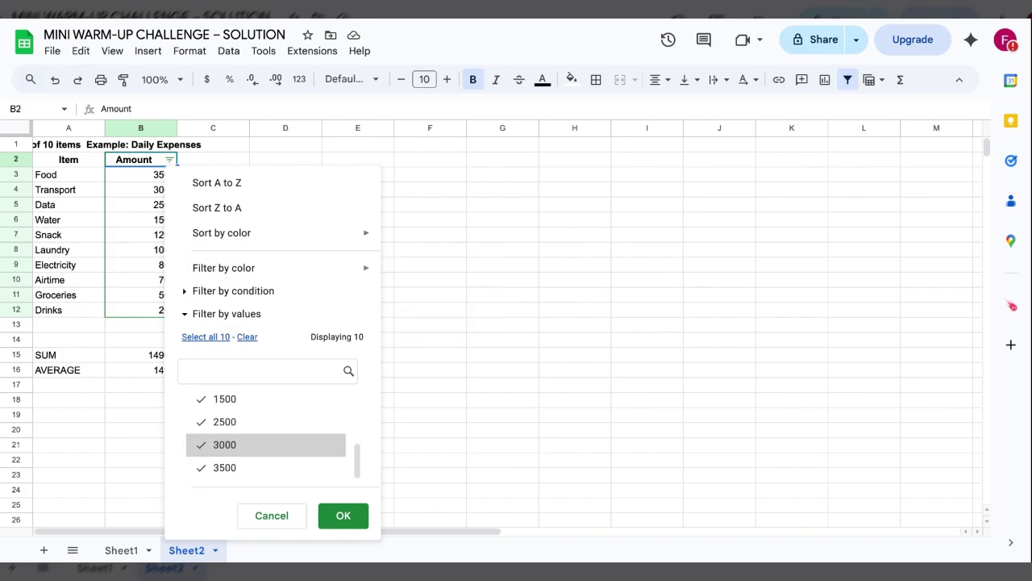
pyautogui.click(243, 184)
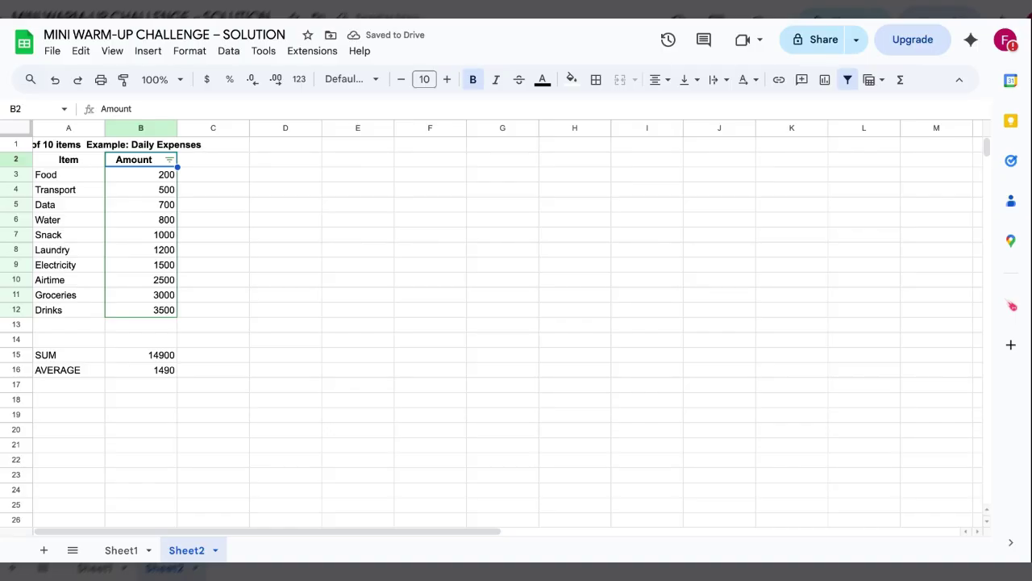
pyautogui.click(263, 51)
pyautogui.moveTo(227, 52)
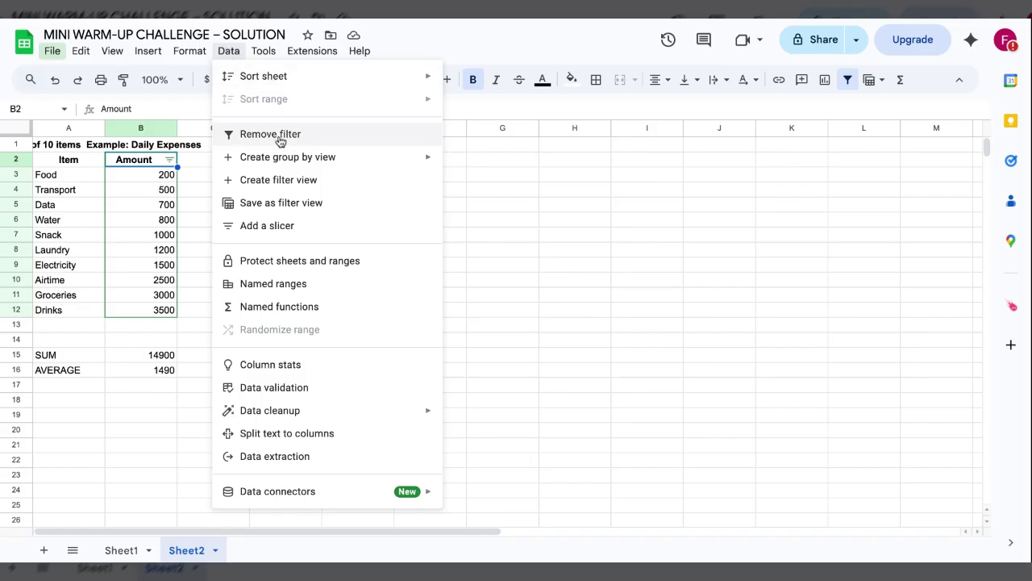
pyautogui.moveTo(280, 163)
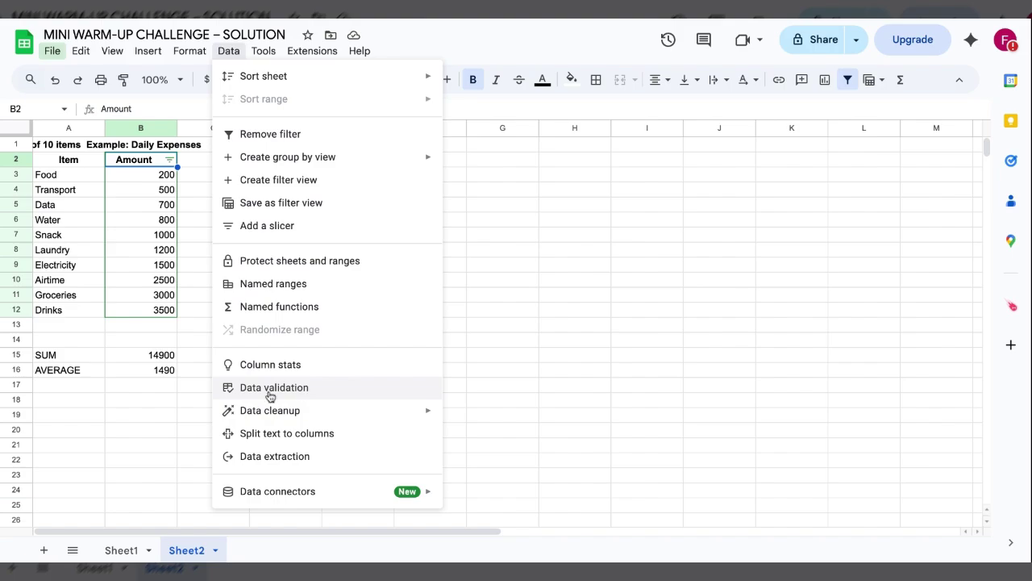
pyautogui.moveTo(272, 414)
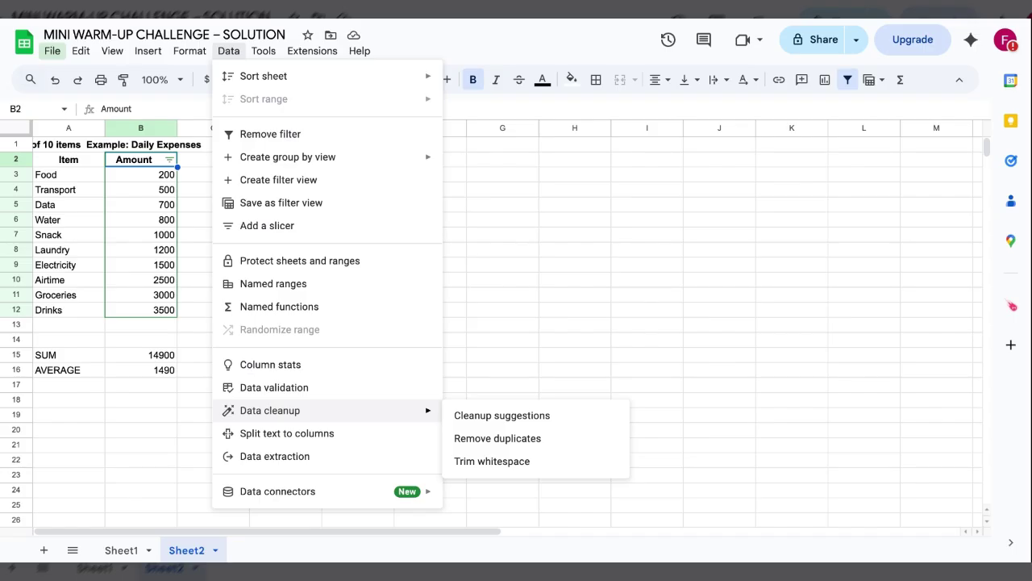
pyautogui.click(556, 236)
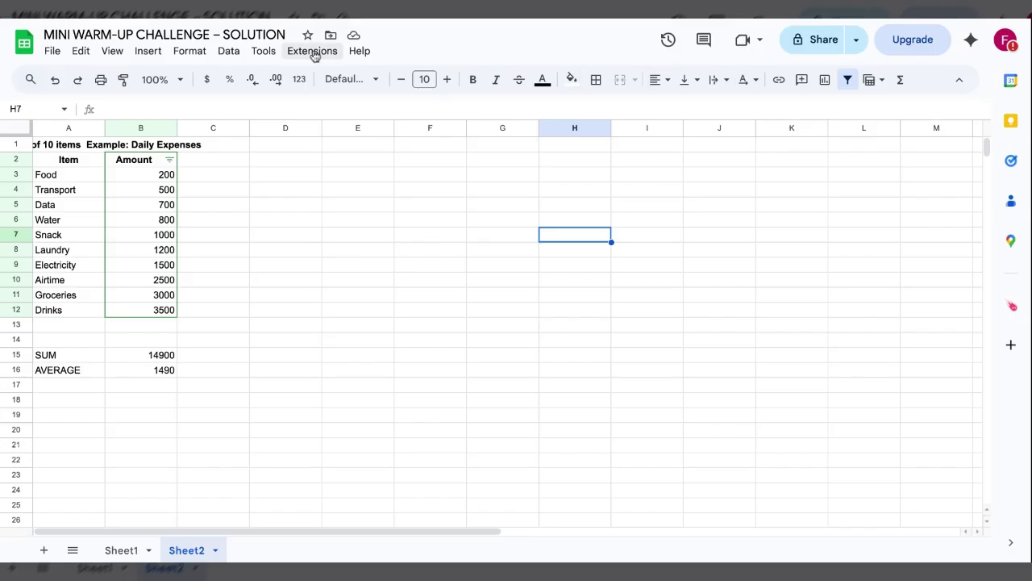
# - Start a single-color conditional formatting rule that formats cells with values greater than 2000
pyautogui.click(261, 52)
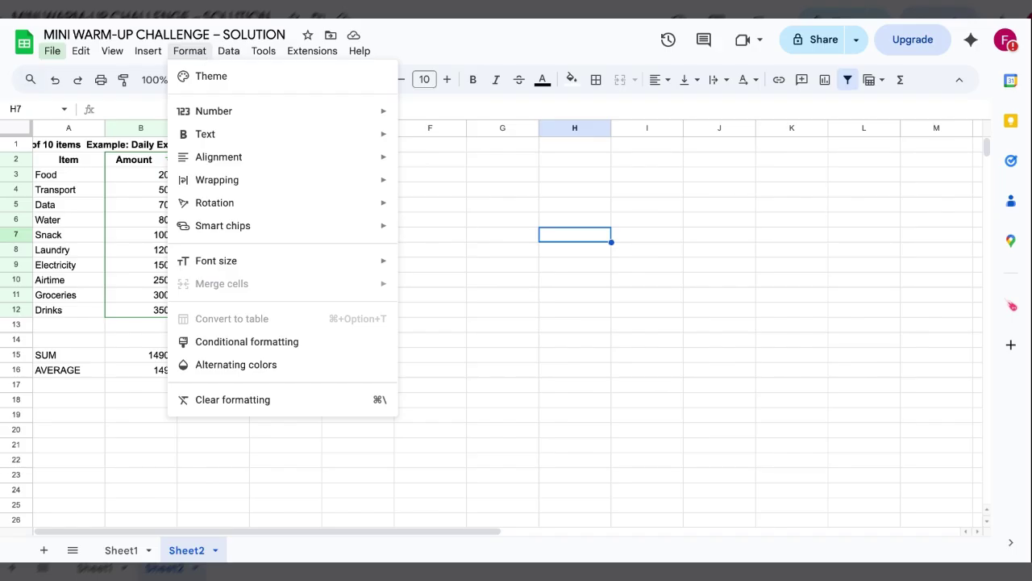
pyautogui.click(253, 345)
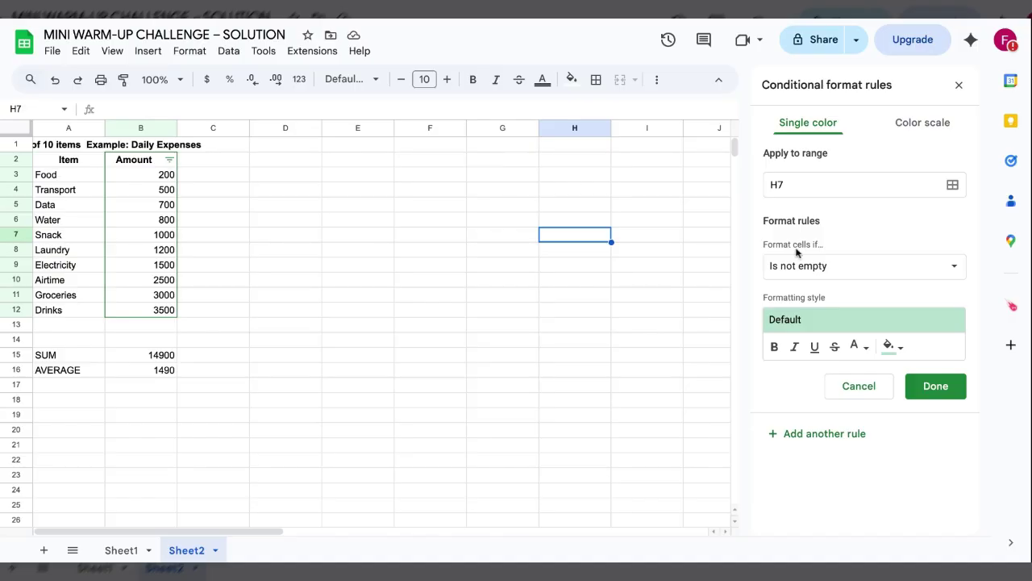
pyautogui.click(835, 276)
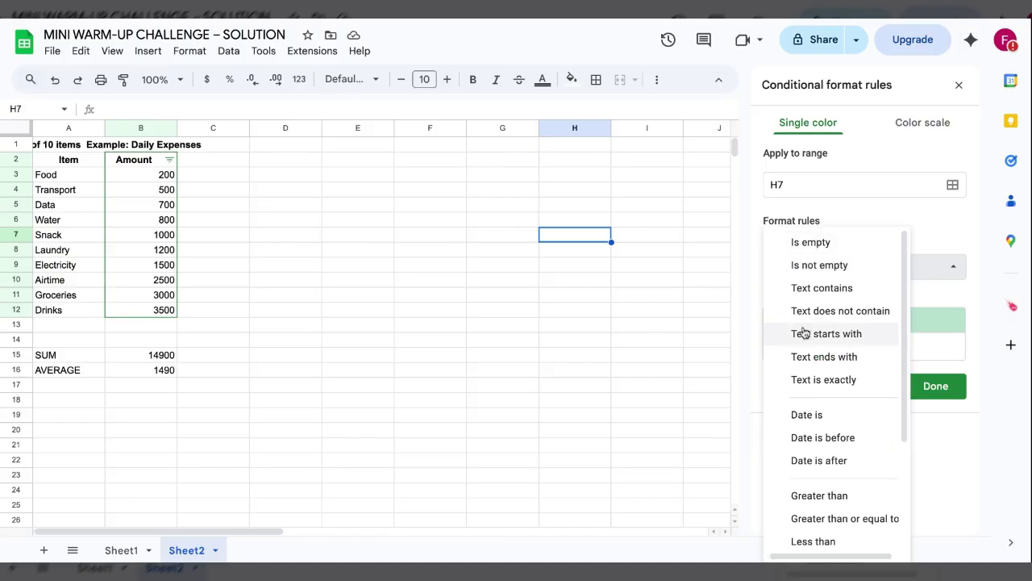
pyautogui.scroll(-3, 819, 452)
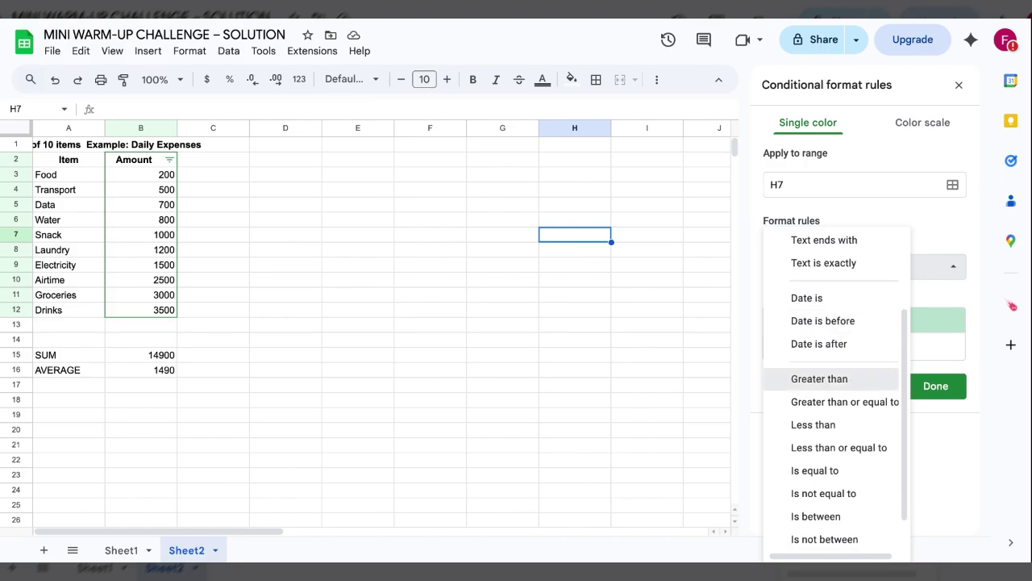
pyautogui.click(820, 379)
pyautogui.click(811, 300)
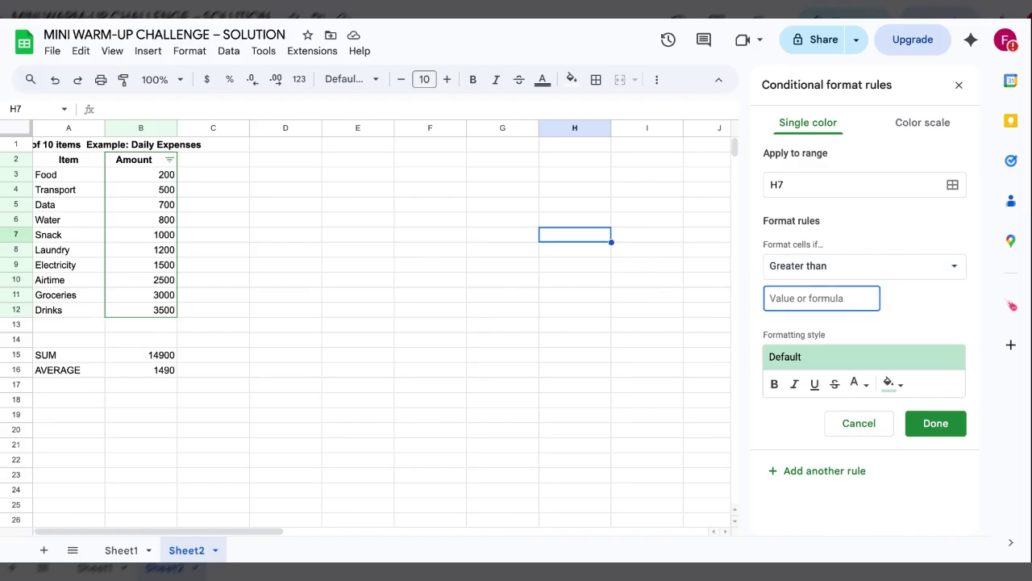
pyautogui.write('2000')
# - Set the conditional formatting rule's data range to the ten amounts in B3:B12
pyautogui.click(953, 186)
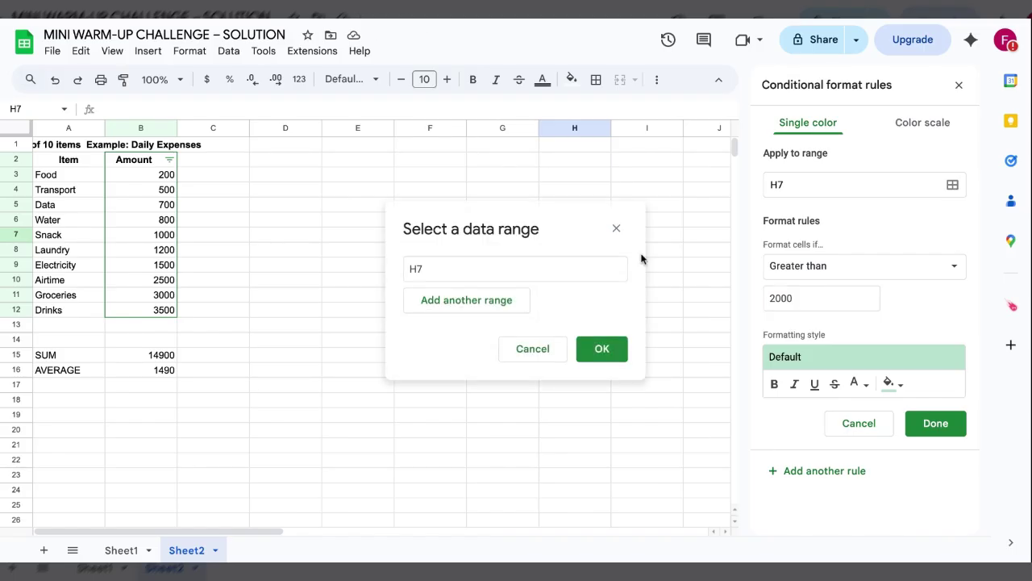
pyautogui.click(486, 268)
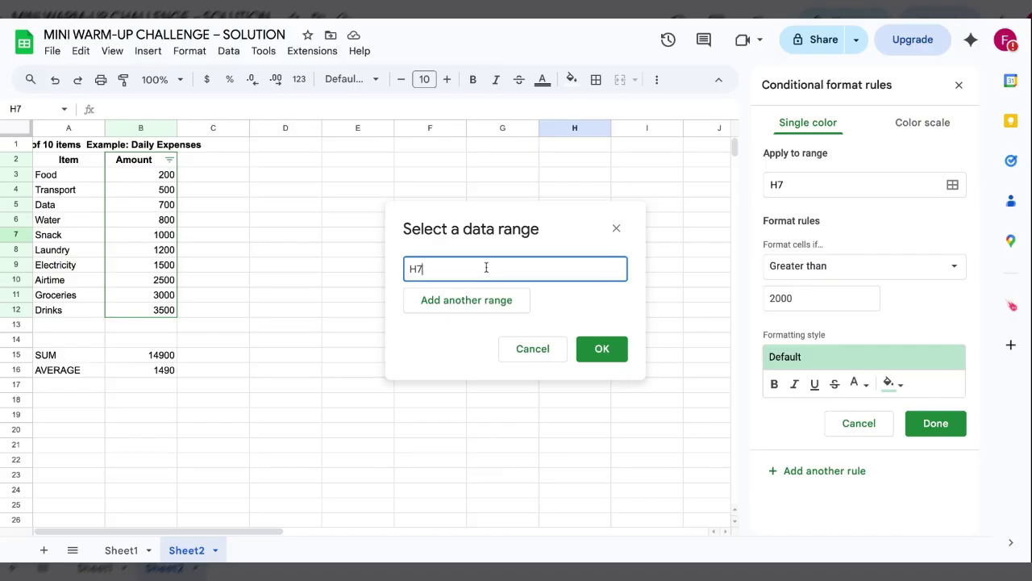
pyautogui.press('BackSpace')
pyautogui.press('BackSpace')
pyautogui.write('B3:B12')
pyautogui.click(601, 350)
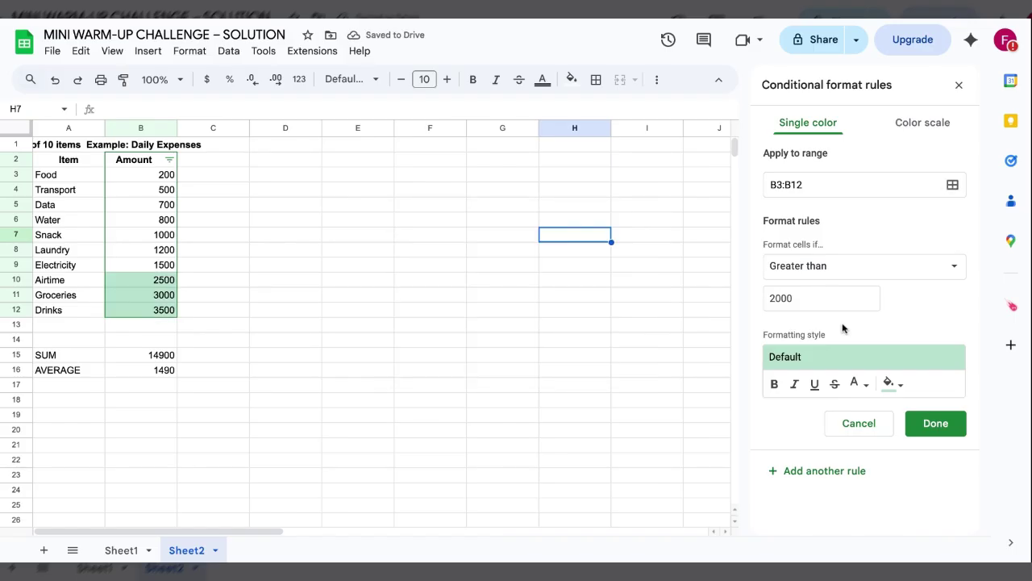
# - Give the greater-than-2000 rule a bright green fill color and save the rule
pyautogui.click(900, 387)
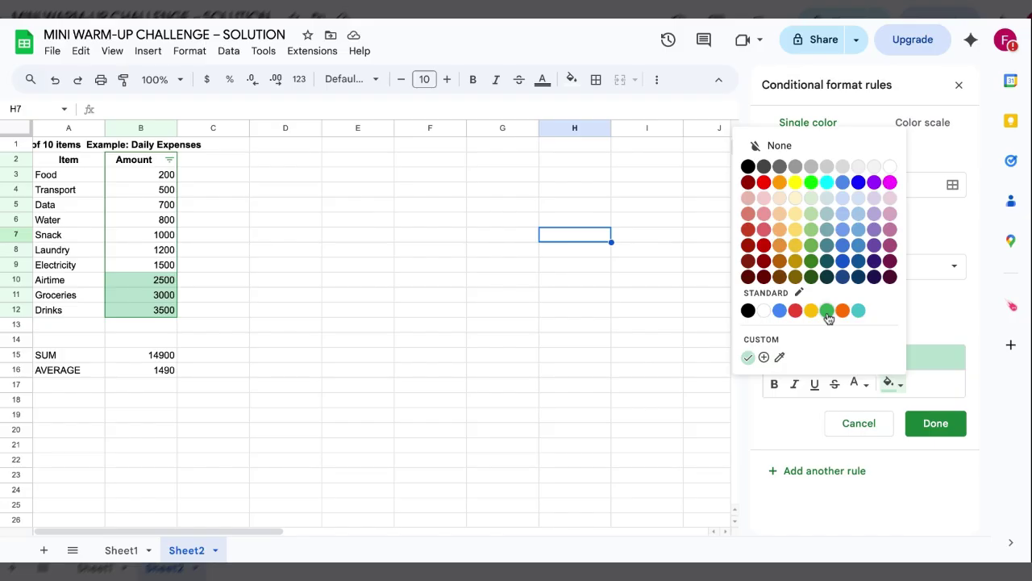
pyautogui.click(811, 182)
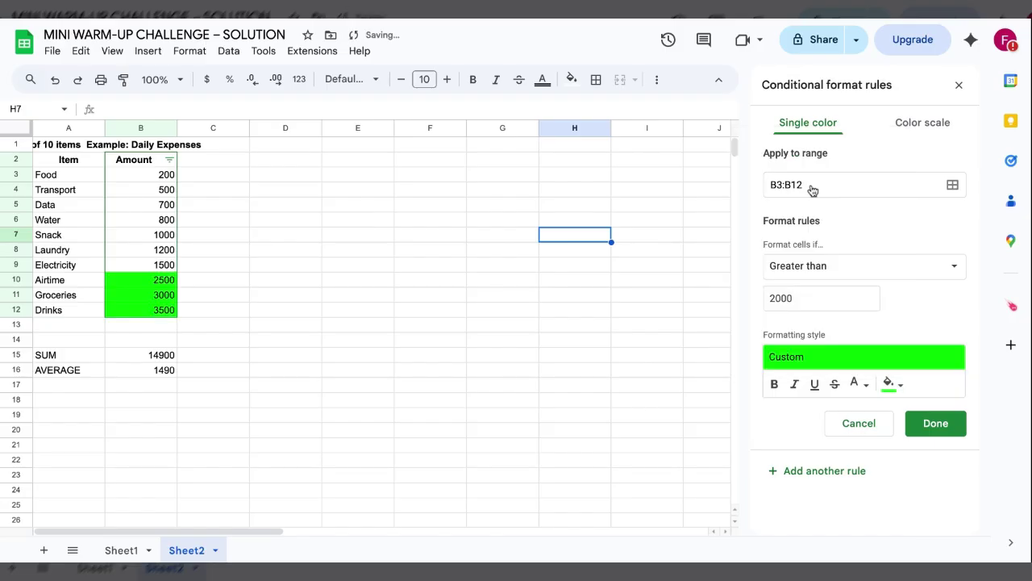
pyautogui.click(936, 428)
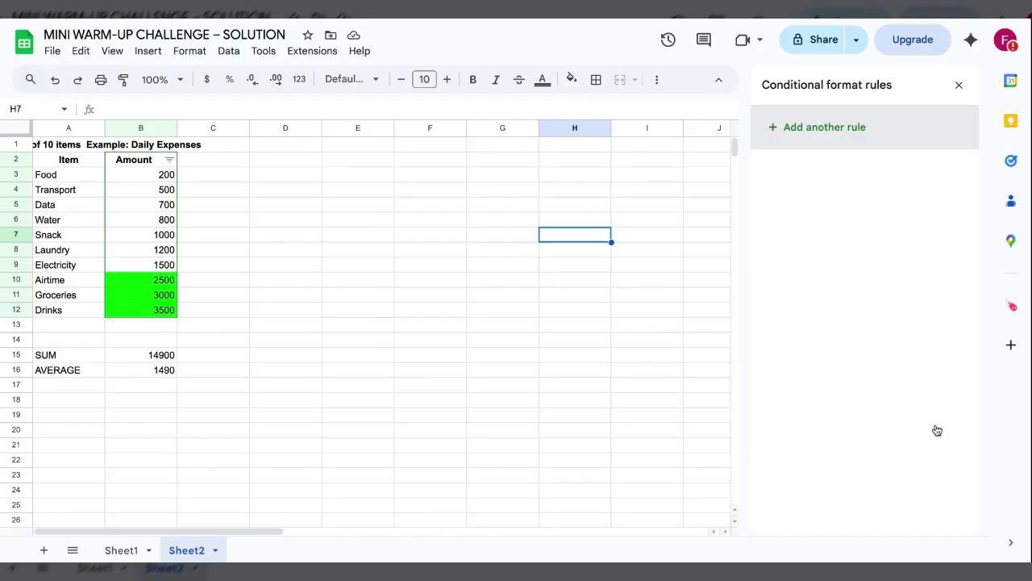